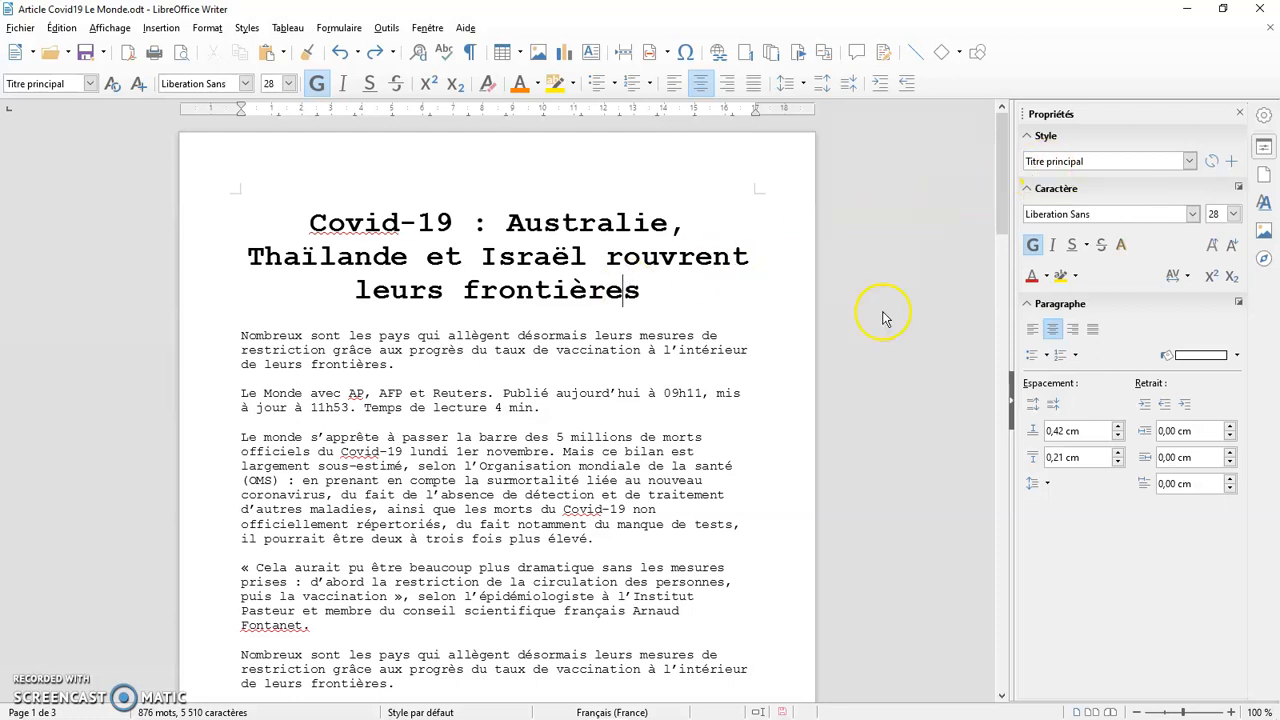
{"action": "scroll", "coordinate": [749, 466], "scroll_direction": "down", "scroll_amount": 3}
{"action": "left_click", "coordinate": [525, 617]}
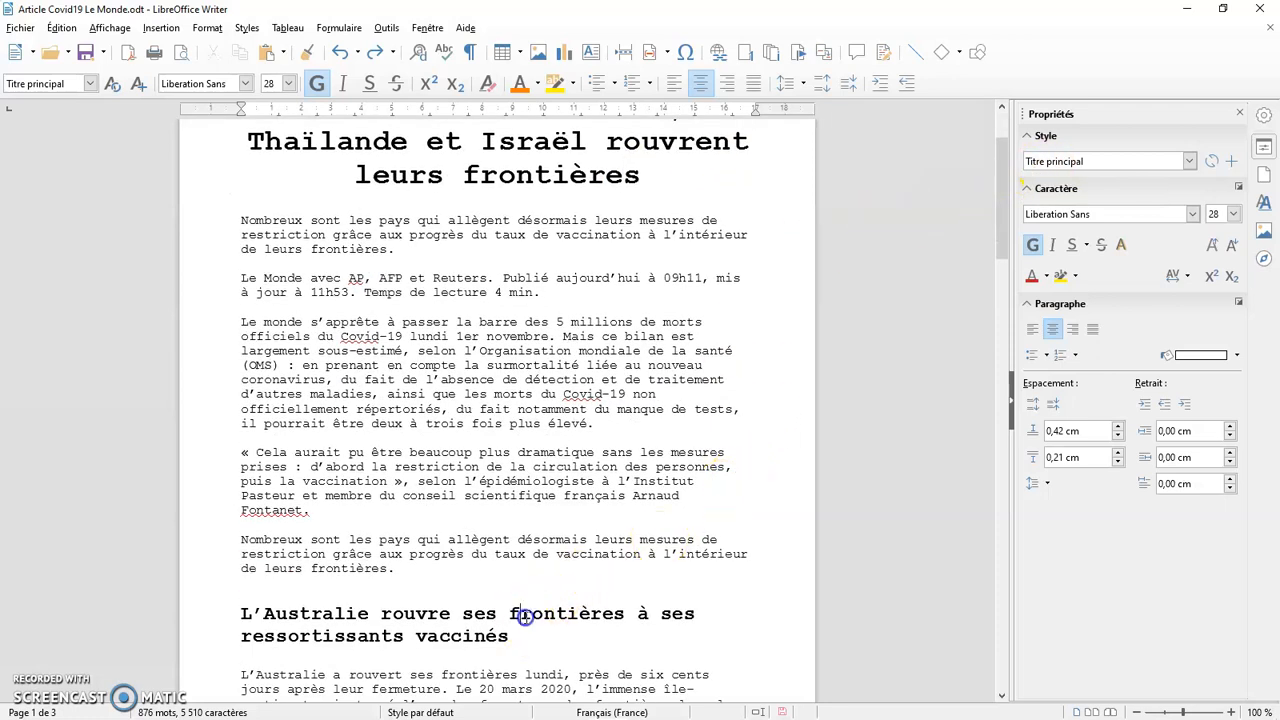
{"action": "left_click", "coordinate": [1042, 212]}
{"action": "scroll", "coordinate": [715, 390], "scroll_direction": "up", "scroll_amount": 3}
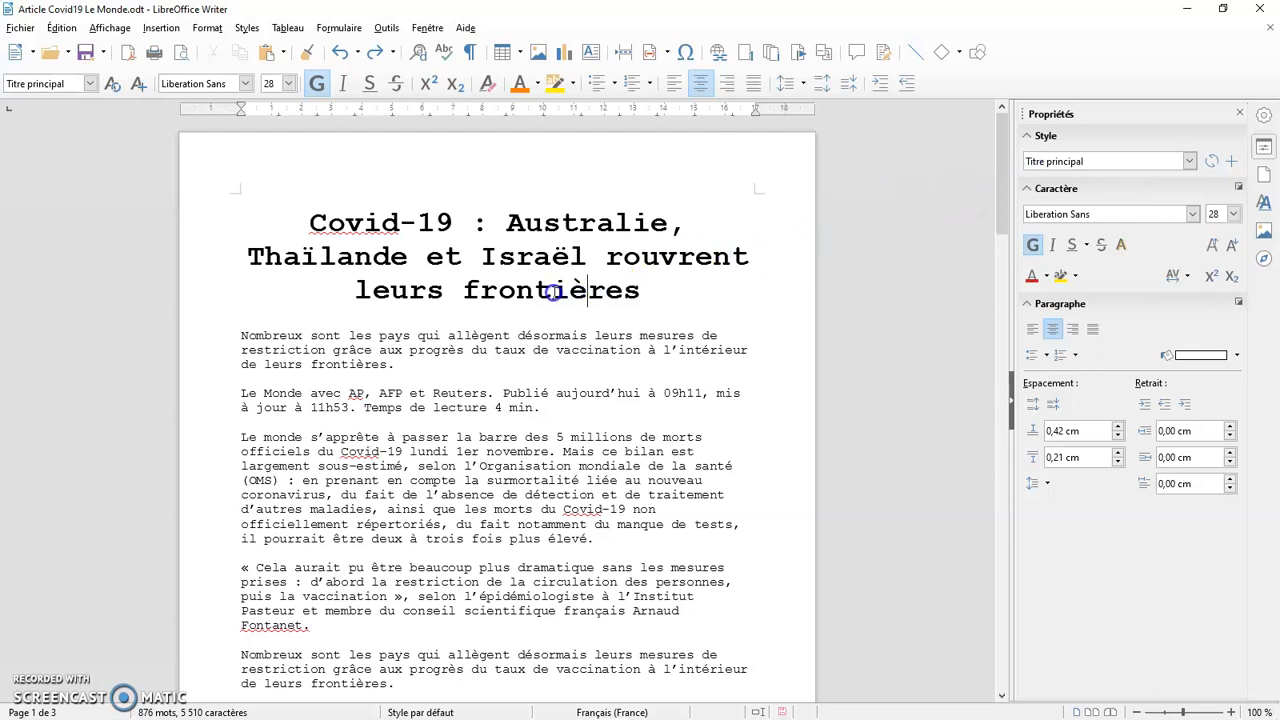
Step: Edit the Titre principal paragraph style of the article's main title and set its alignment to Justifié
{"action": "right_click", "coordinate": [552, 292]}
{"action": "left_click", "coordinate": [632, 470]}
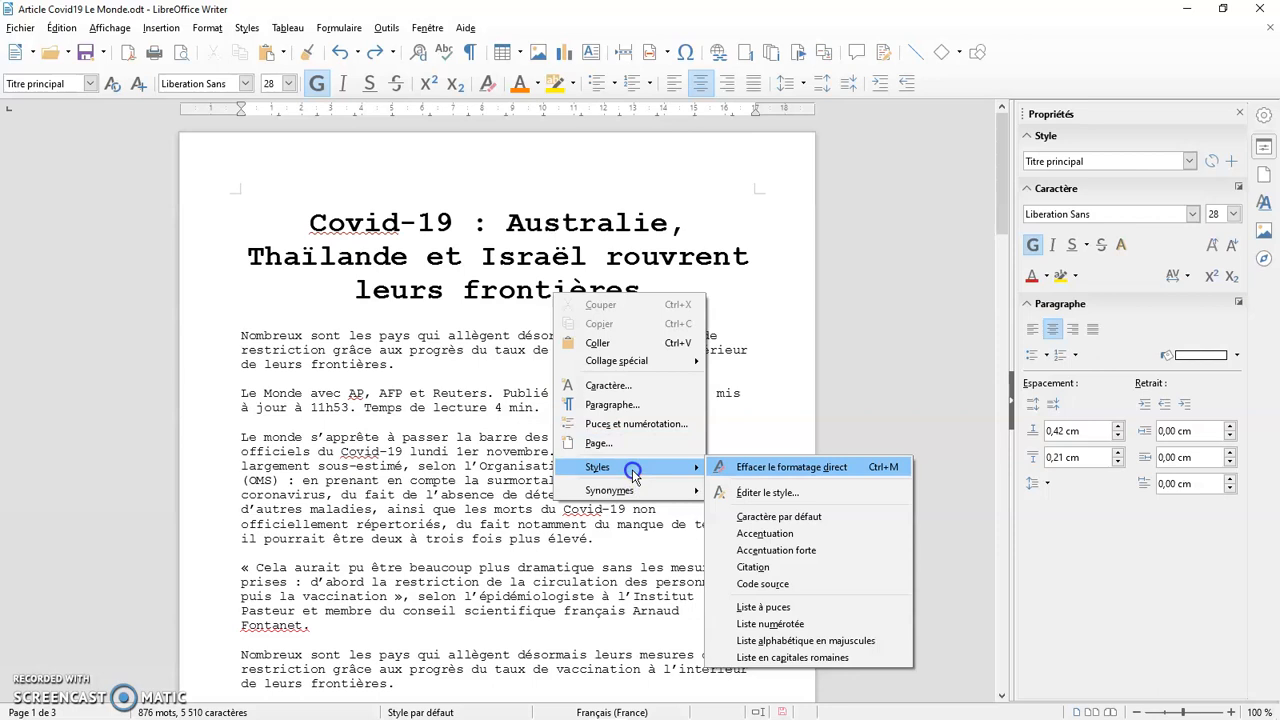
{"action": "left_click", "coordinate": [770, 493]}
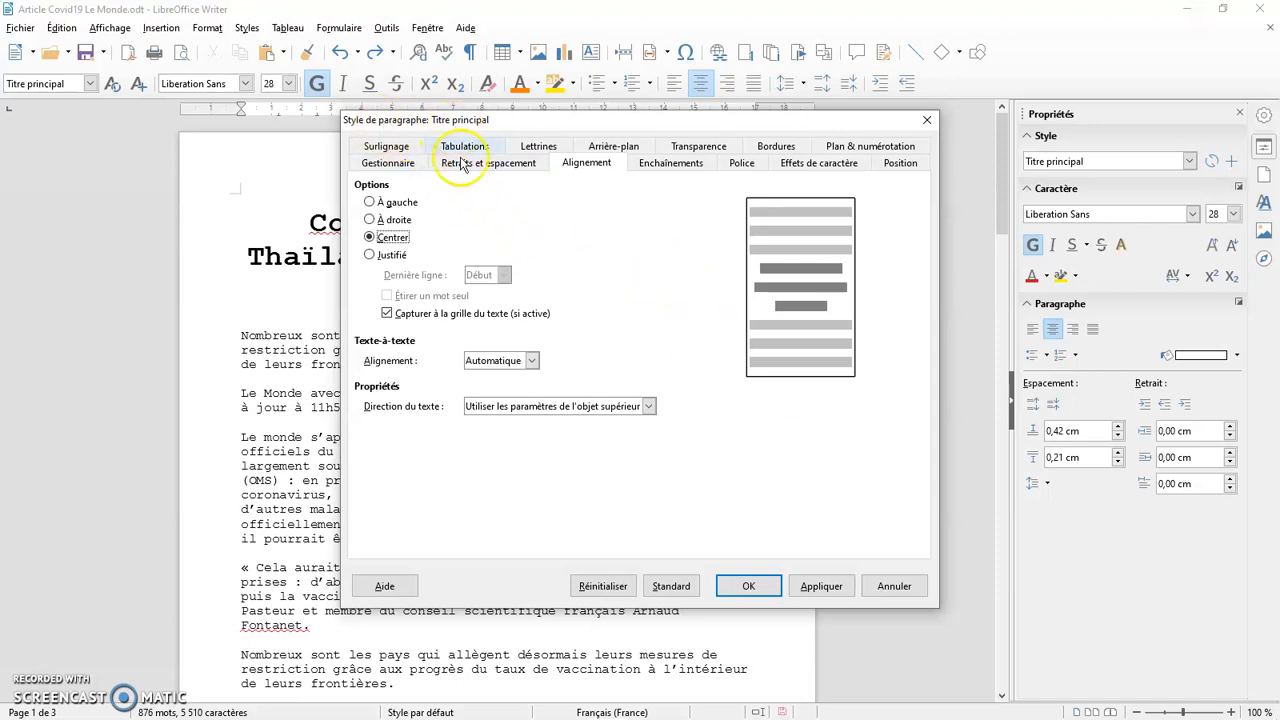
{"action": "left_click", "coordinate": [368, 255]}
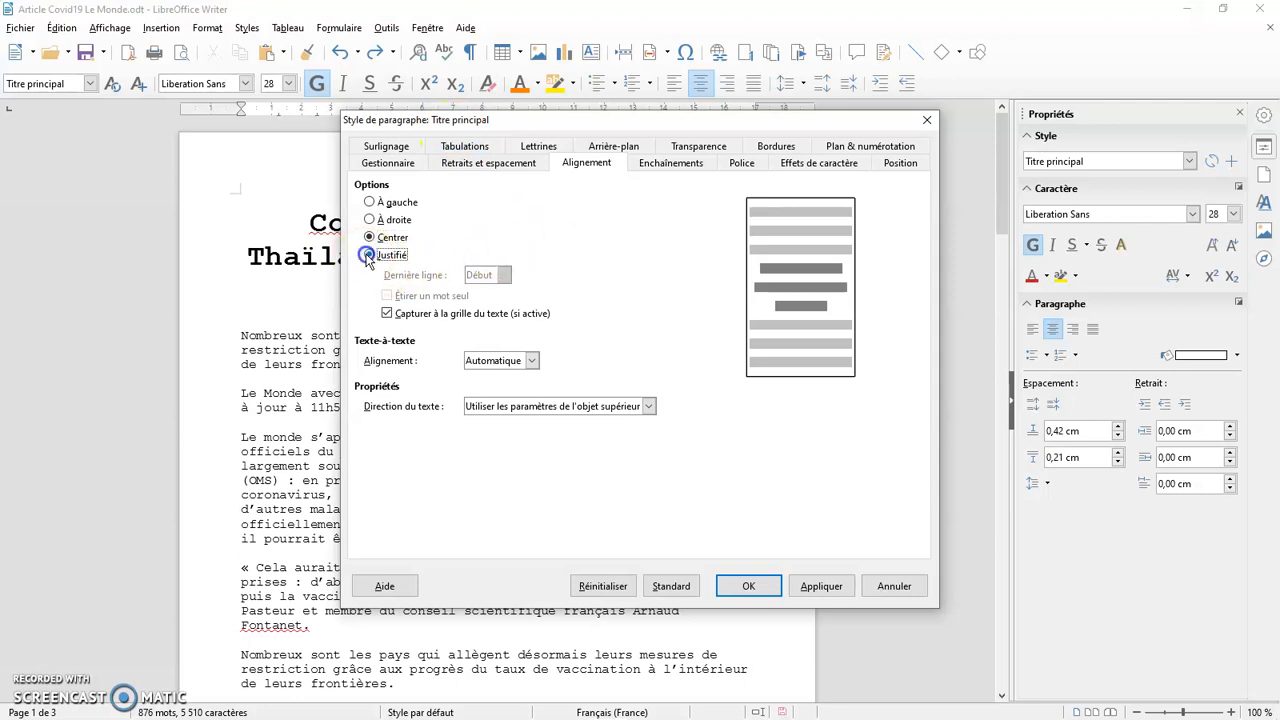
{"action": "left_click", "coordinate": [811, 591]}
{"action": "left_click", "coordinate": [760, 590]}
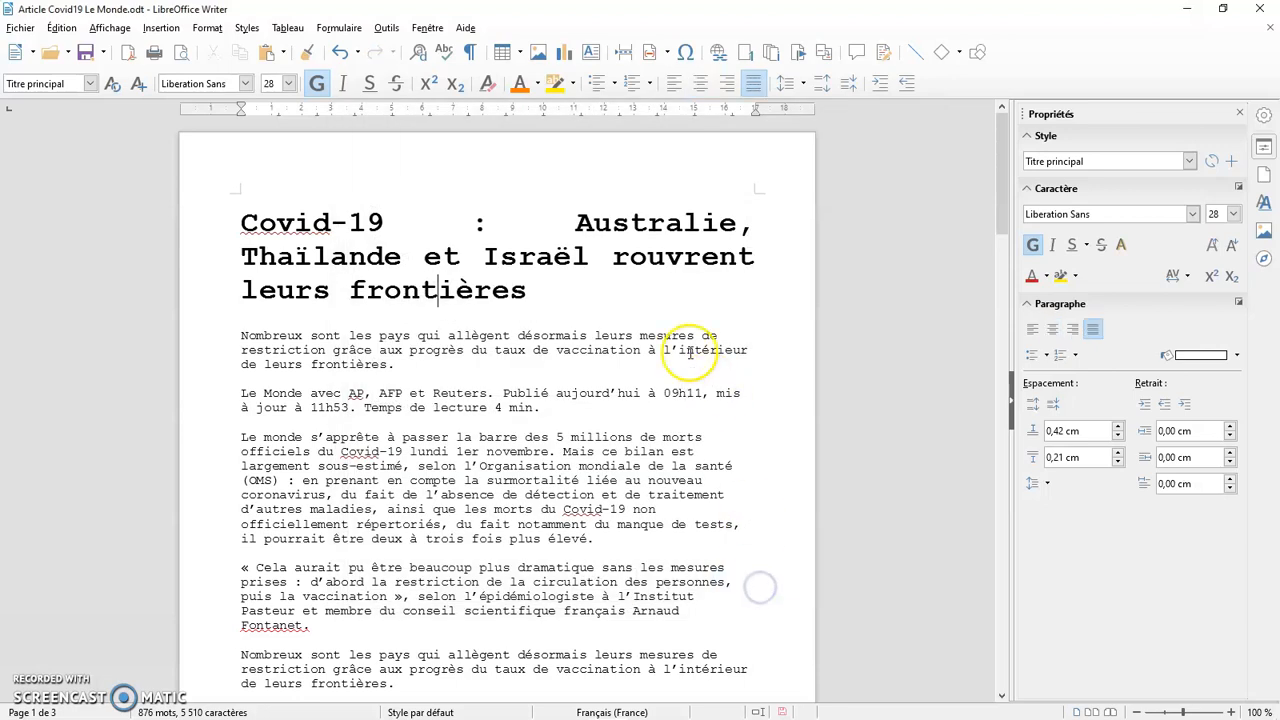
Step: Edit the Titre principal paragraph style again and set its alignment to Centrer
{"action": "left_click", "coordinate": [586, 254]}
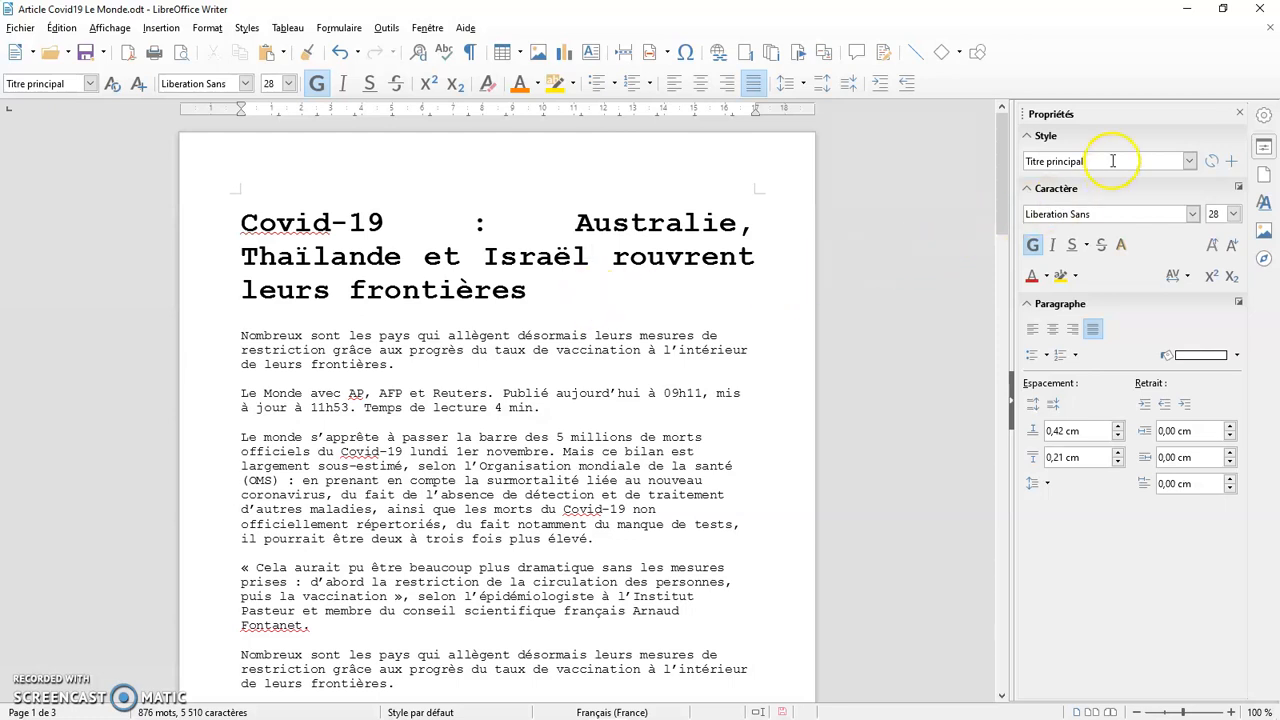
{"action": "right_click", "coordinate": [481, 291]}
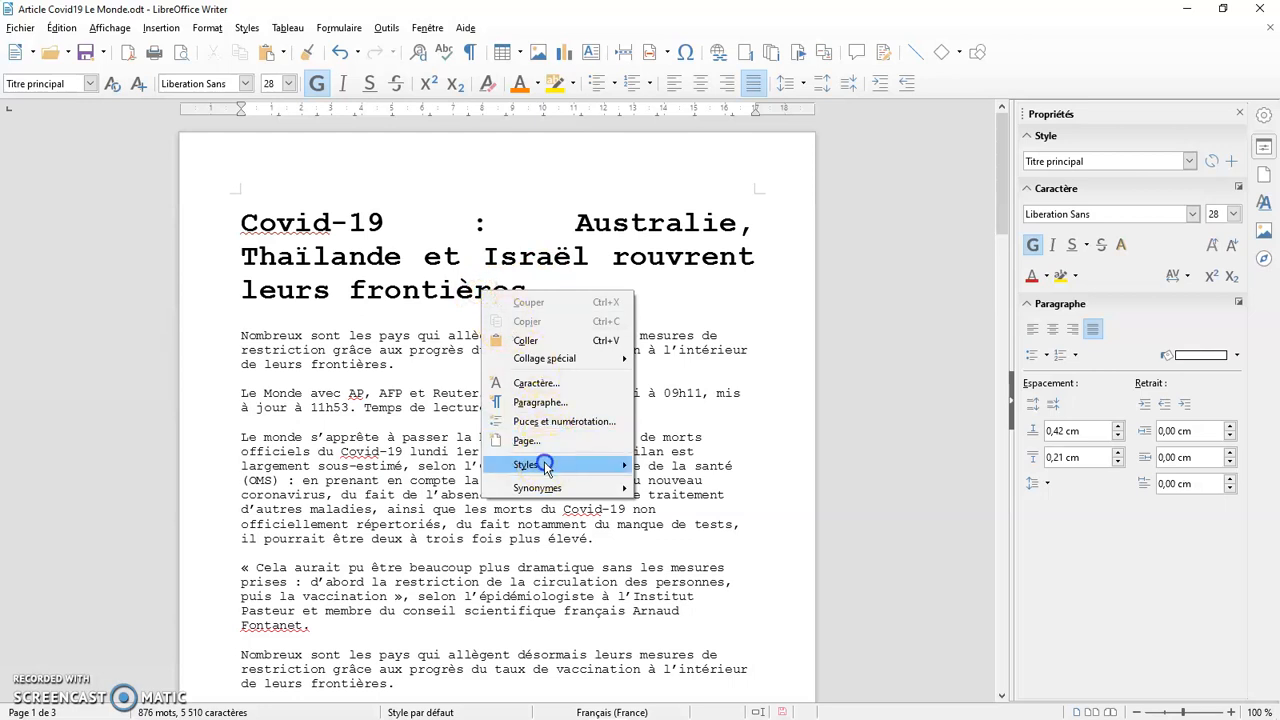
{"action": "mouse_move", "coordinate": [555, 466]}
{"action": "left_click", "coordinate": [707, 490]}
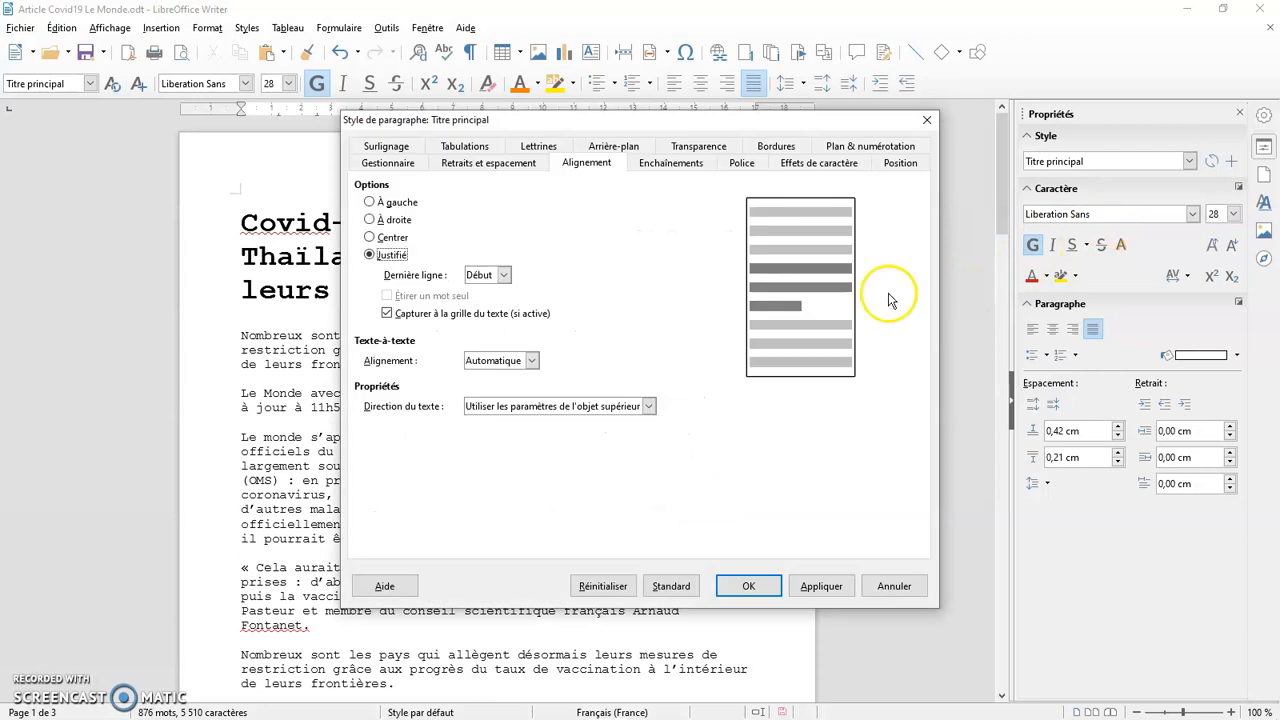
{"action": "left_click", "coordinate": [388, 237]}
{"action": "left_click", "coordinate": [800, 584]}
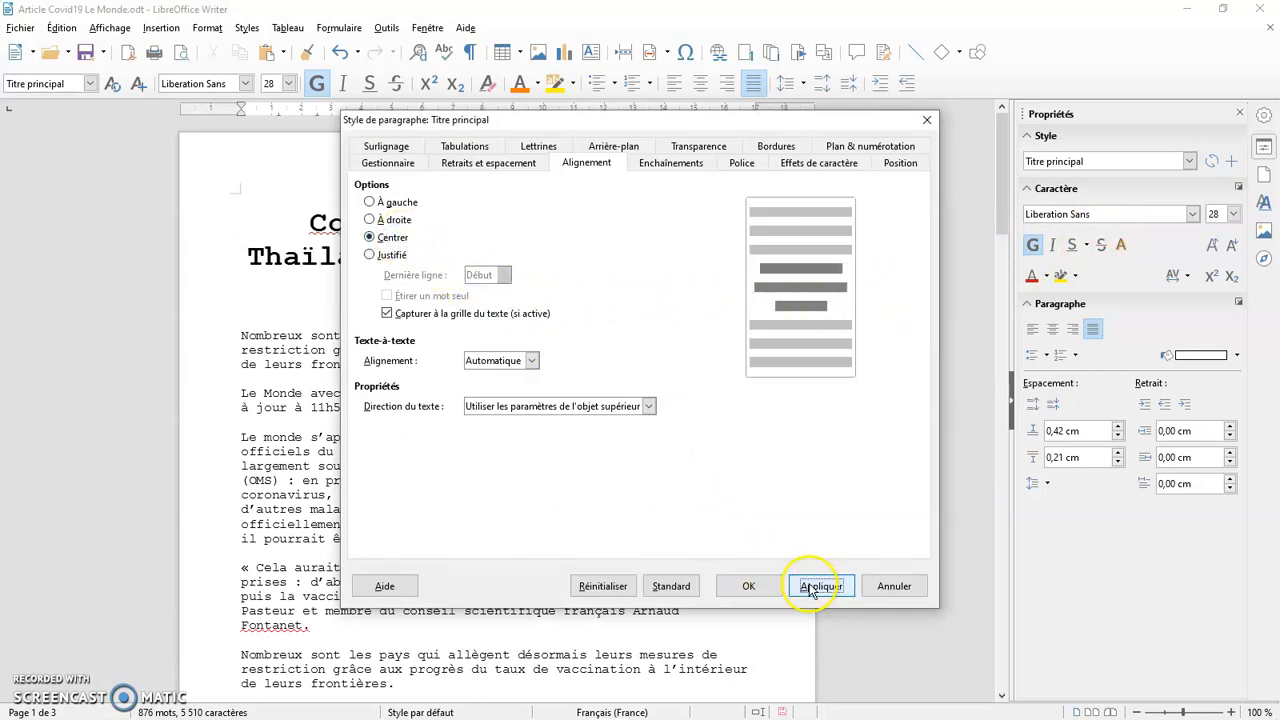
{"action": "left_click", "coordinate": [757, 586]}
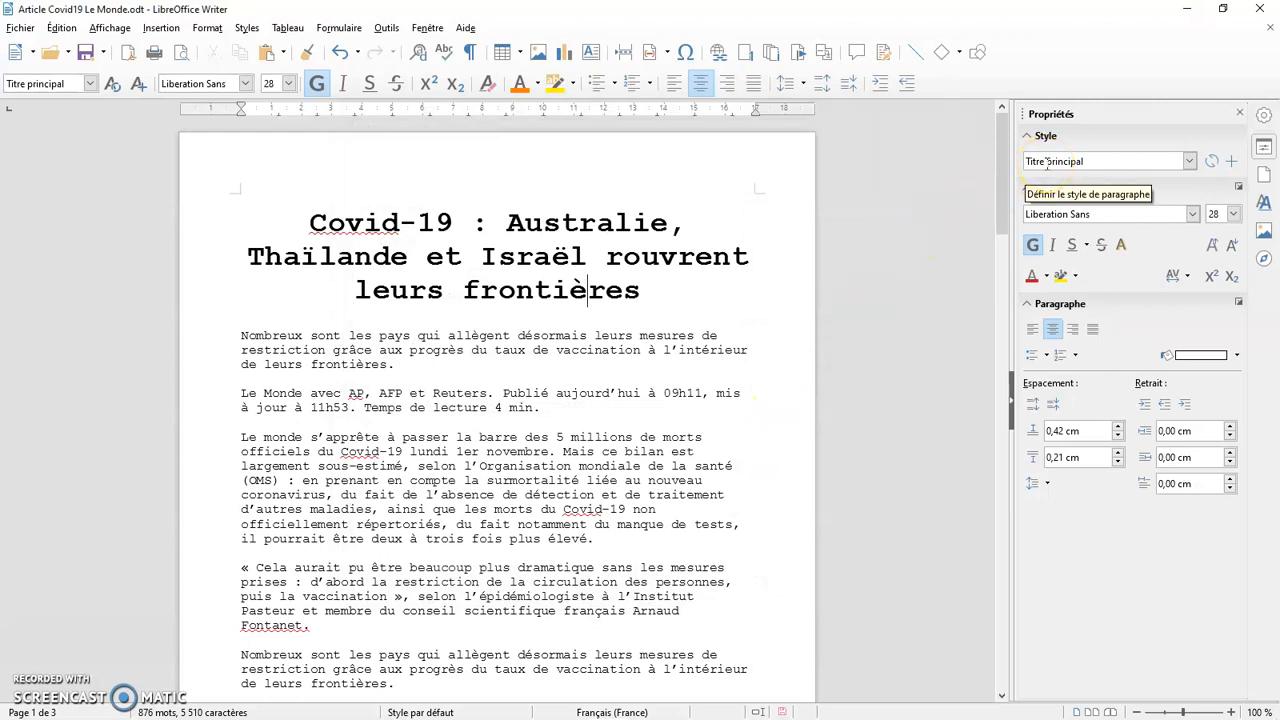
Step: Edit the Titre 1 style of the "L'Australie rouvre ses frontières" heading and set its alignment to Centrer
{"action": "left_click", "coordinate": [881, 361]}
{"action": "scroll", "coordinate": [881, 361], "scroll_direction": "down", "scroll_amount": 4}
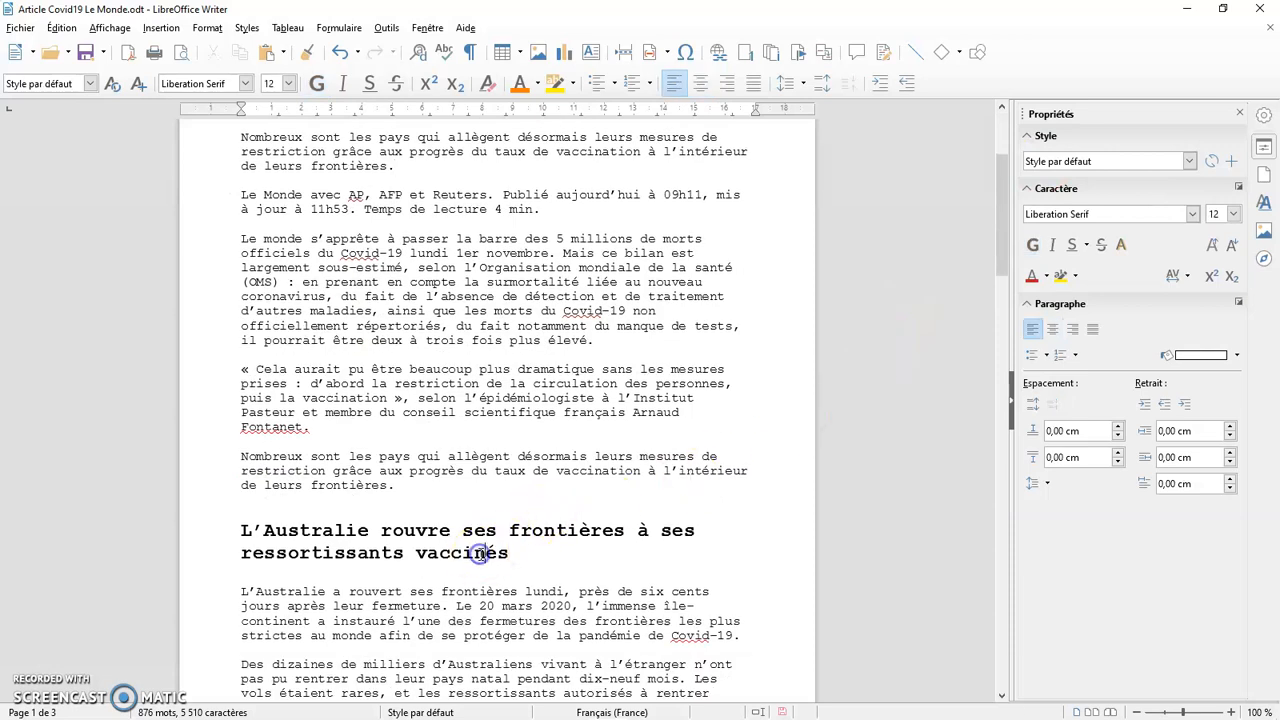
{"action": "left_click", "coordinate": [480, 555]}
{"action": "right_click", "coordinate": [480, 555]}
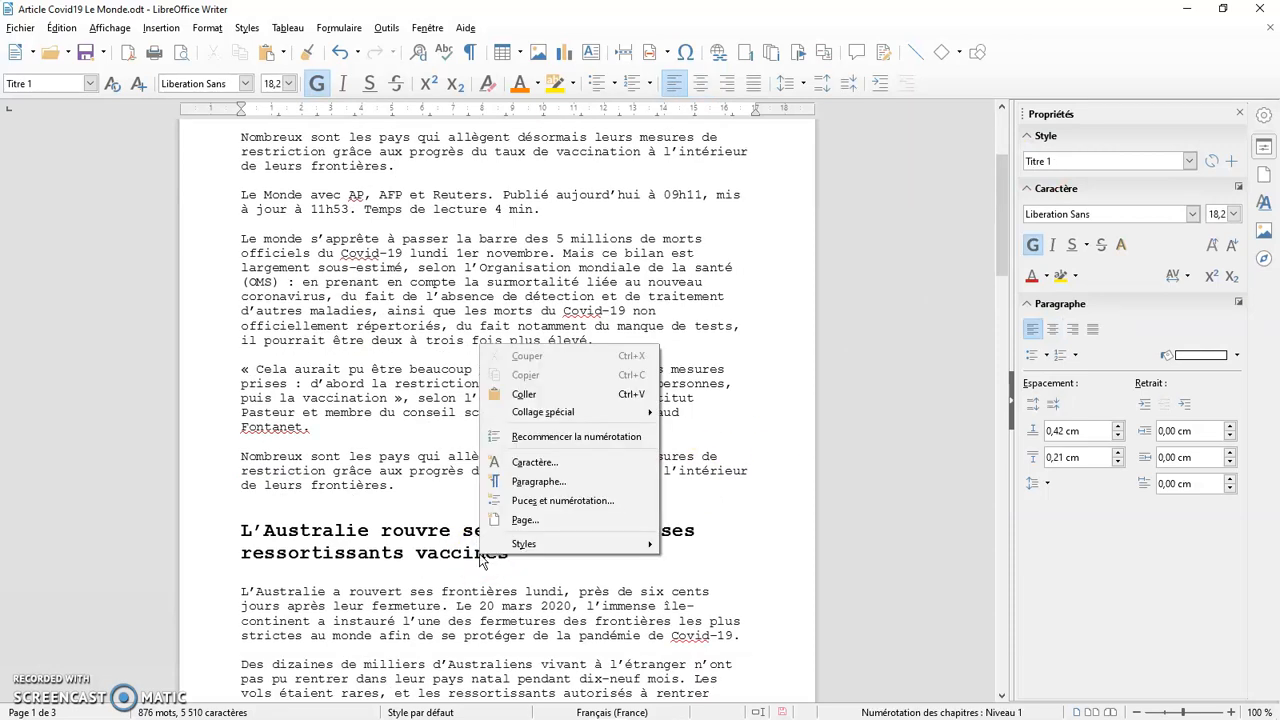
{"action": "mouse_move", "coordinate": [650, 543]}
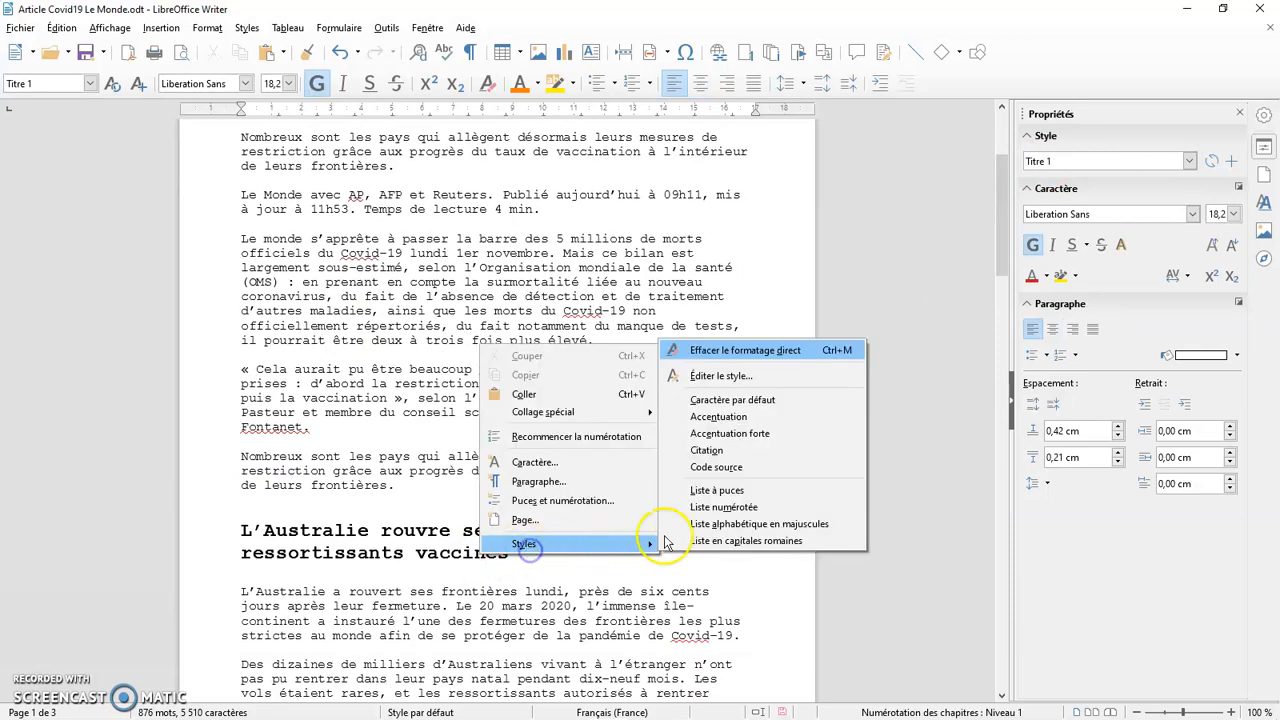
{"action": "left_click", "coordinate": [757, 374]}
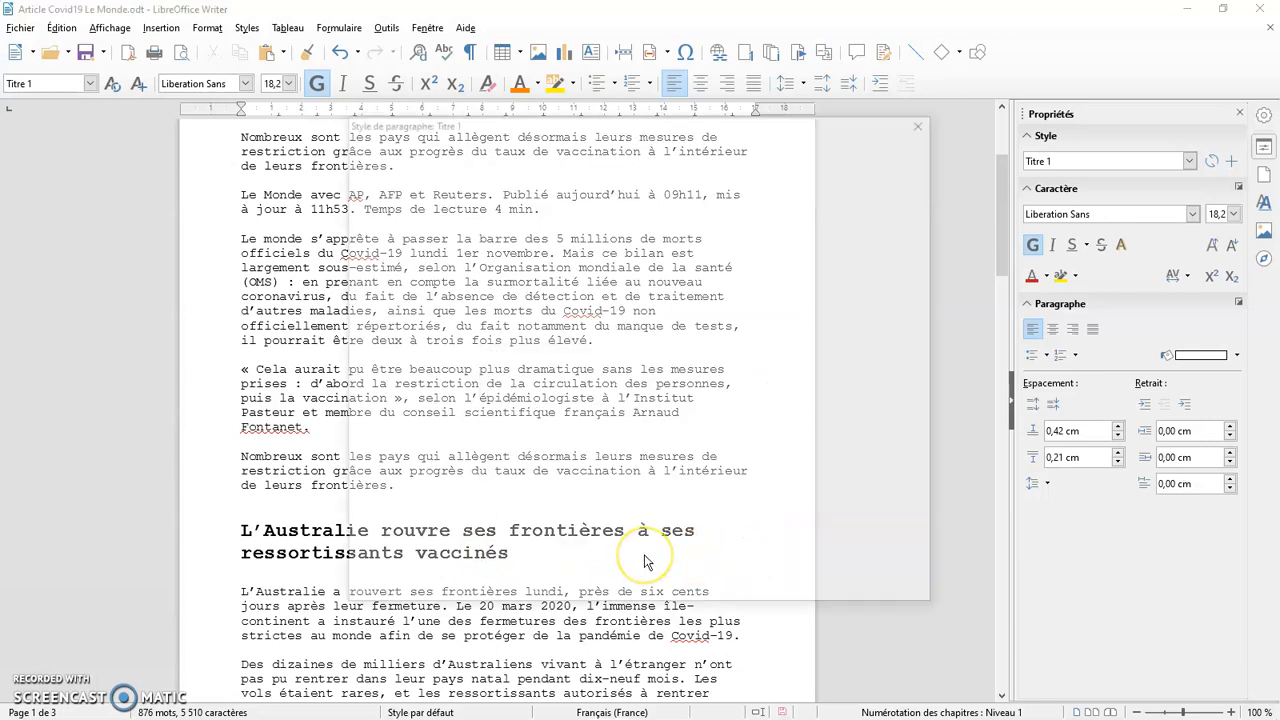
{"action": "left_click_drag", "start_coordinate": [643, 126], "coordinate": [1014, 217]}
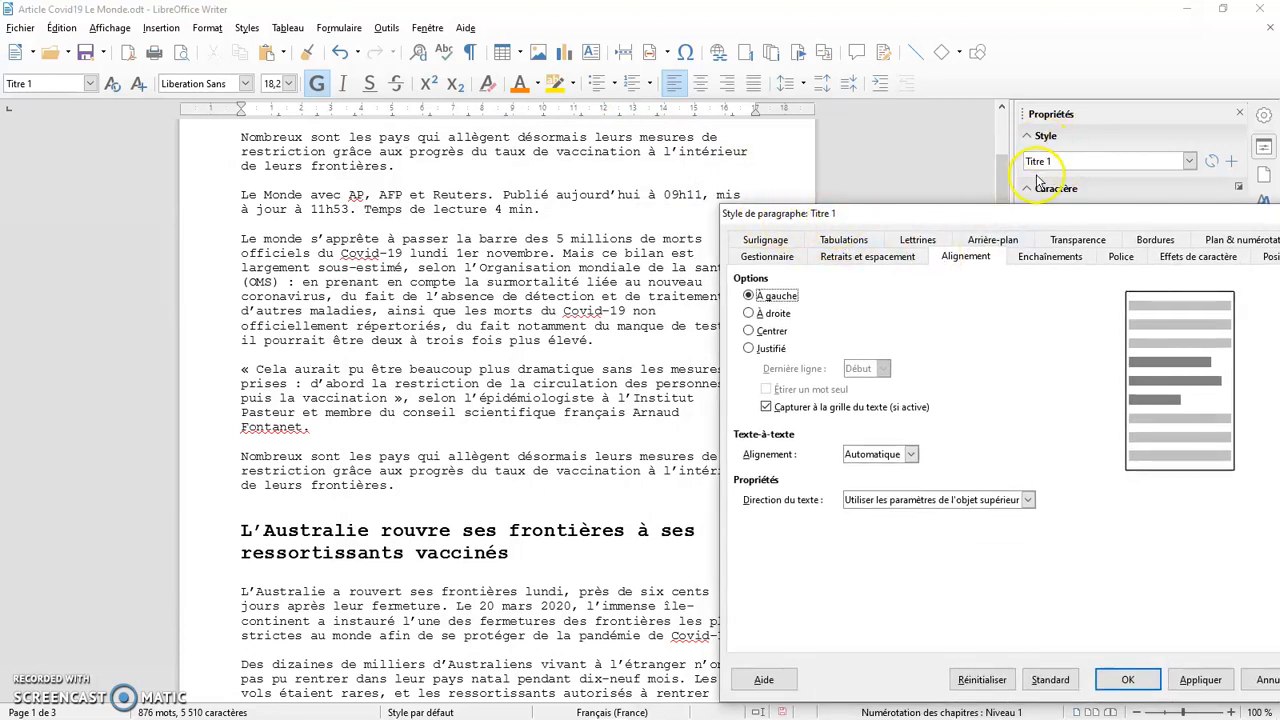
{"action": "left_click", "coordinate": [779, 335]}
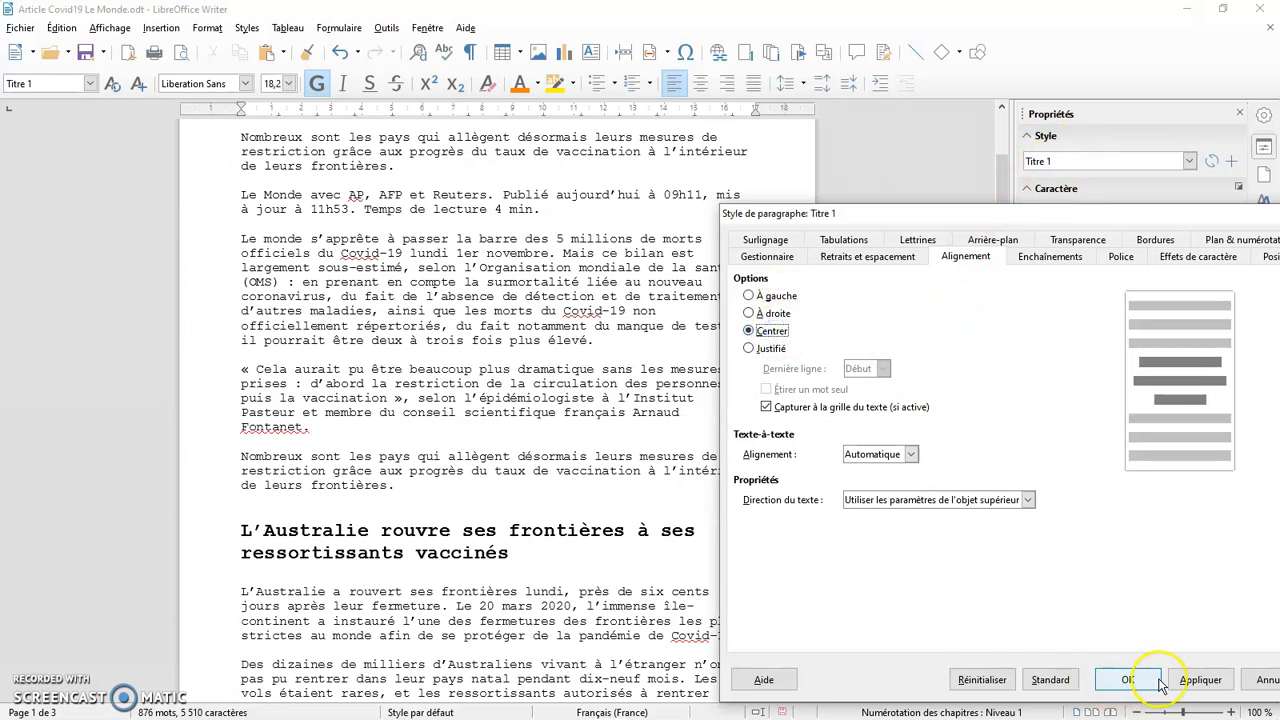
{"action": "left_click", "coordinate": [1158, 681]}
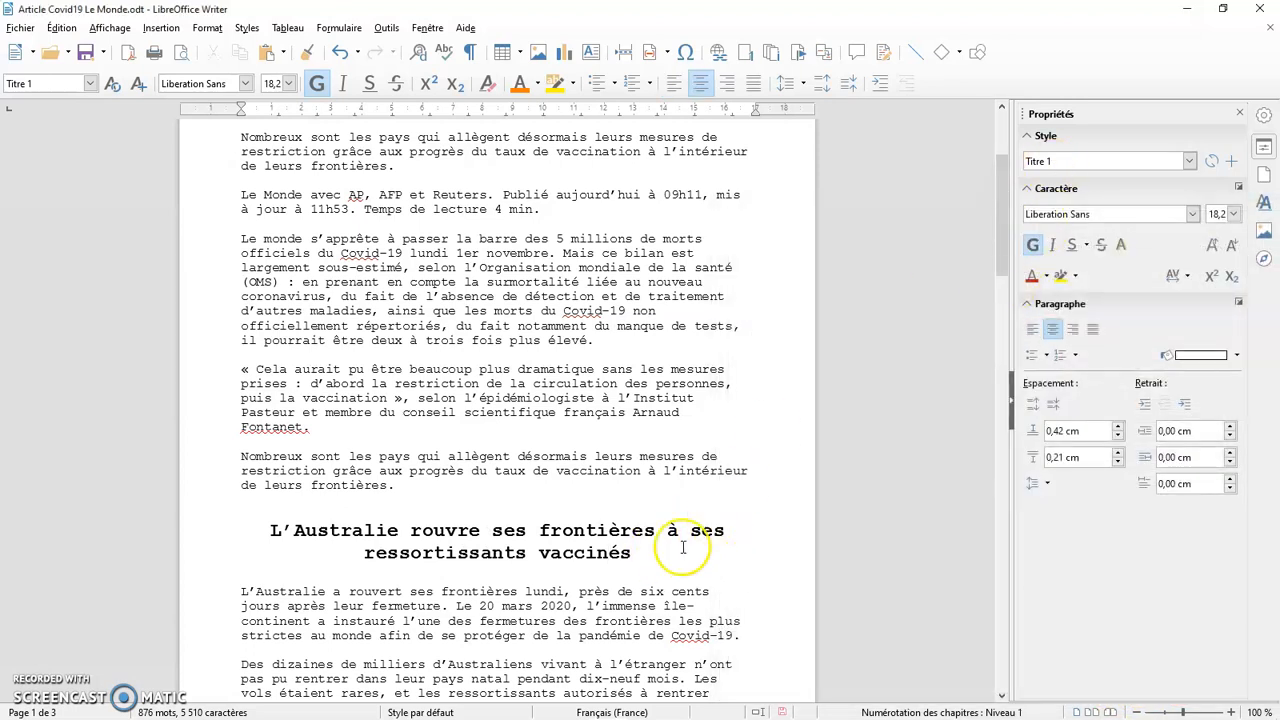
Step: Change the alignment in the Titre 1 paragraph style to Justifié for all section headings
{"action": "right_click", "coordinate": [609, 553]}
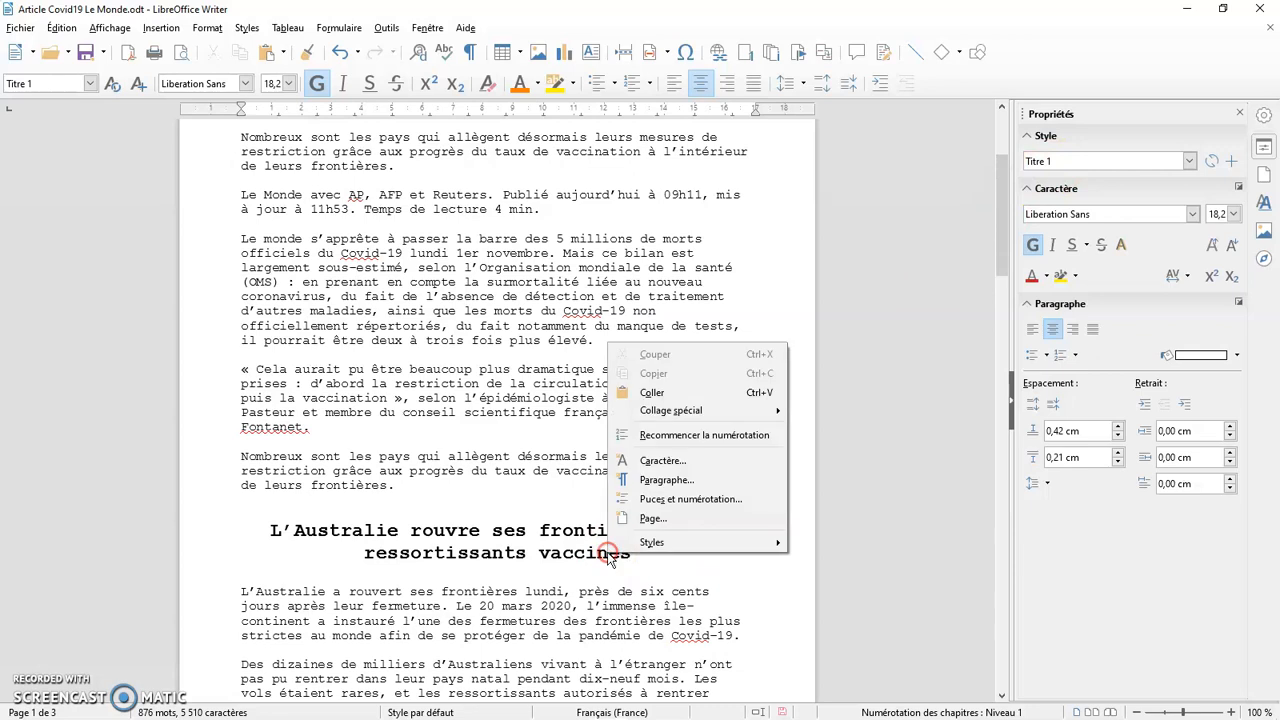
{"action": "mouse_move", "coordinate": [710, 542]}
{"action": "left_click", "coordinate": [849, 375]}
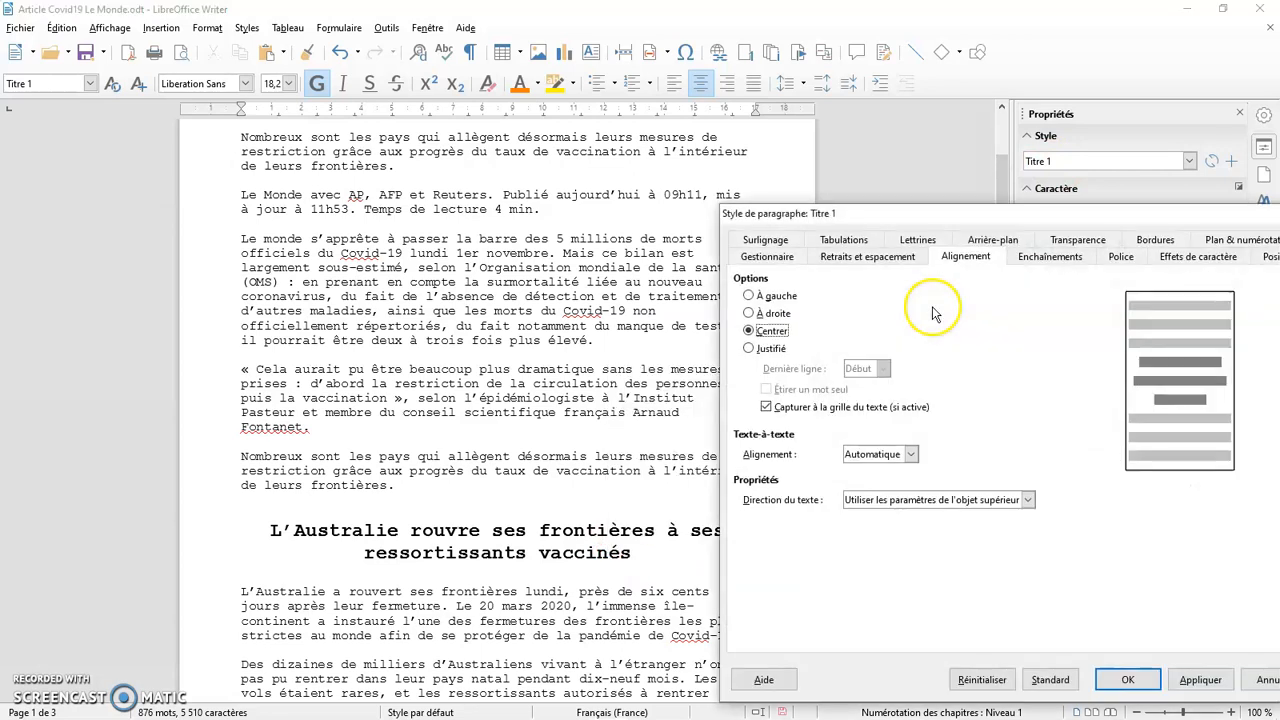
{"action": "left_click_drag", "start_coordinate": [922, 213], "coordinate": [564, 149]}
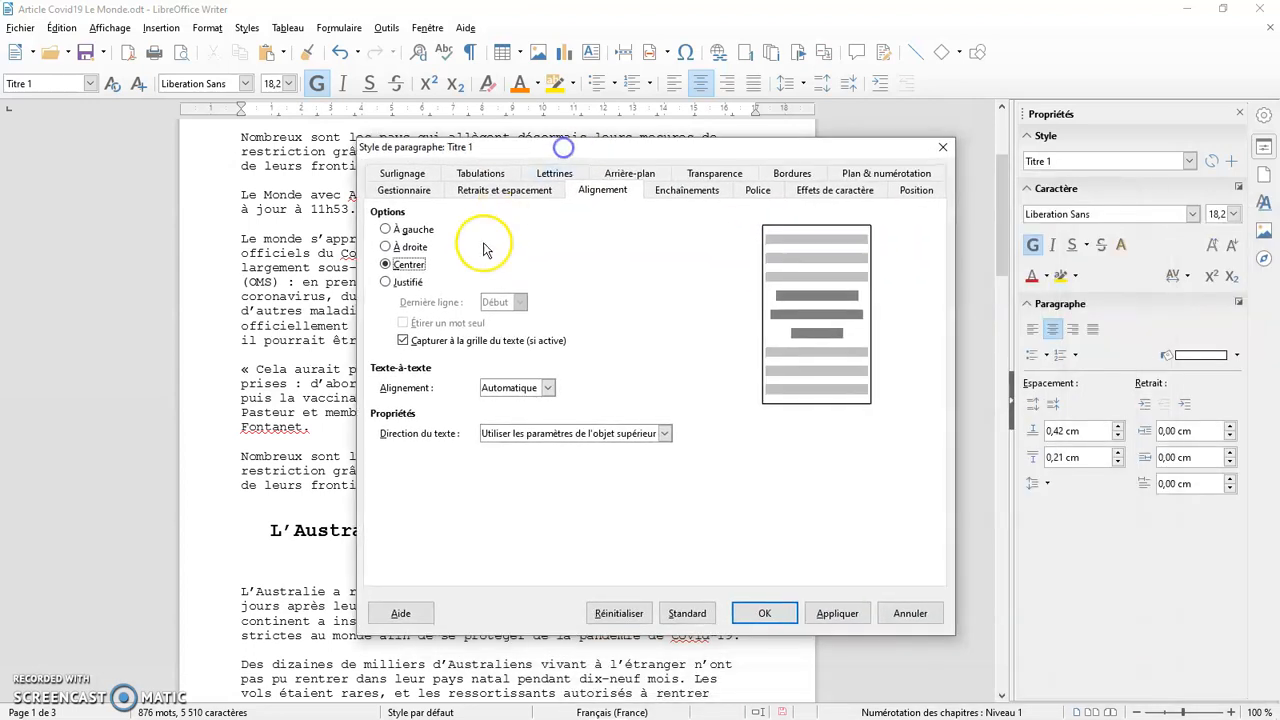
{"action": "left_click", "coordinate": [407, 231]}
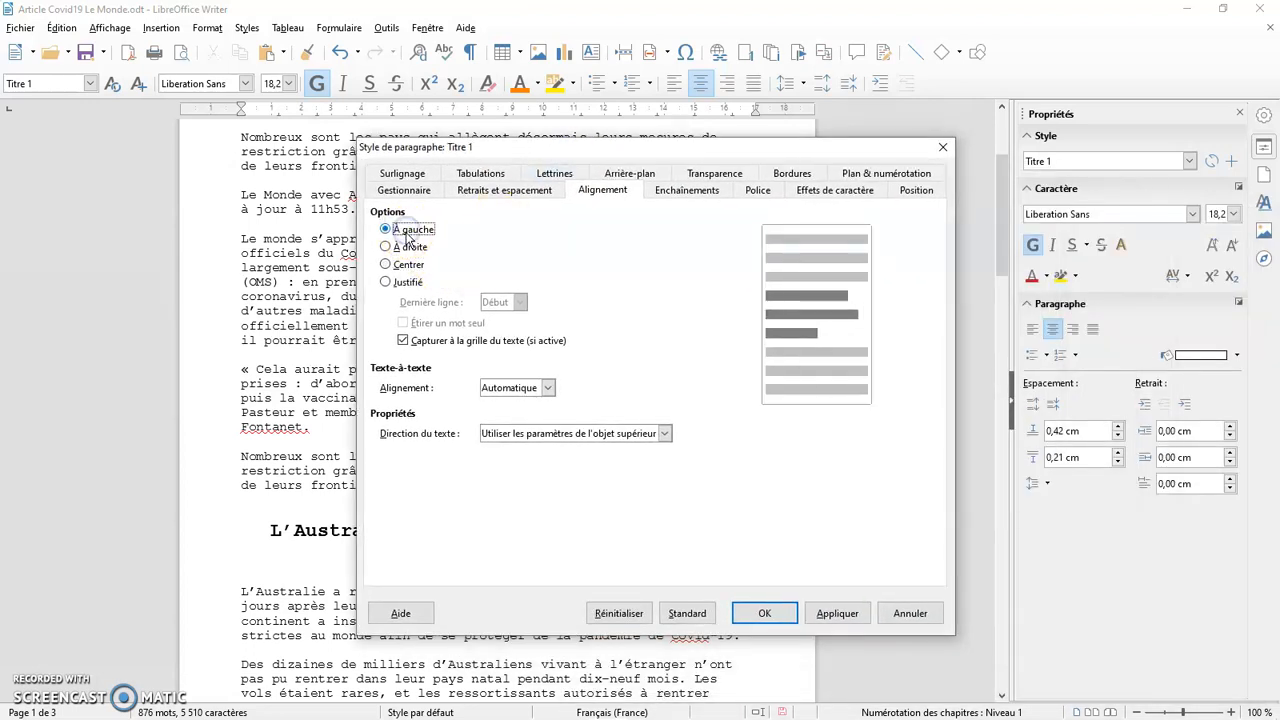
{"action": "left_click", "coordinate": [406, 283]}
{"action": "left_click", "coordinate": [830, 613]}
{"action": "left_click", "coordinate": [777, 618]}
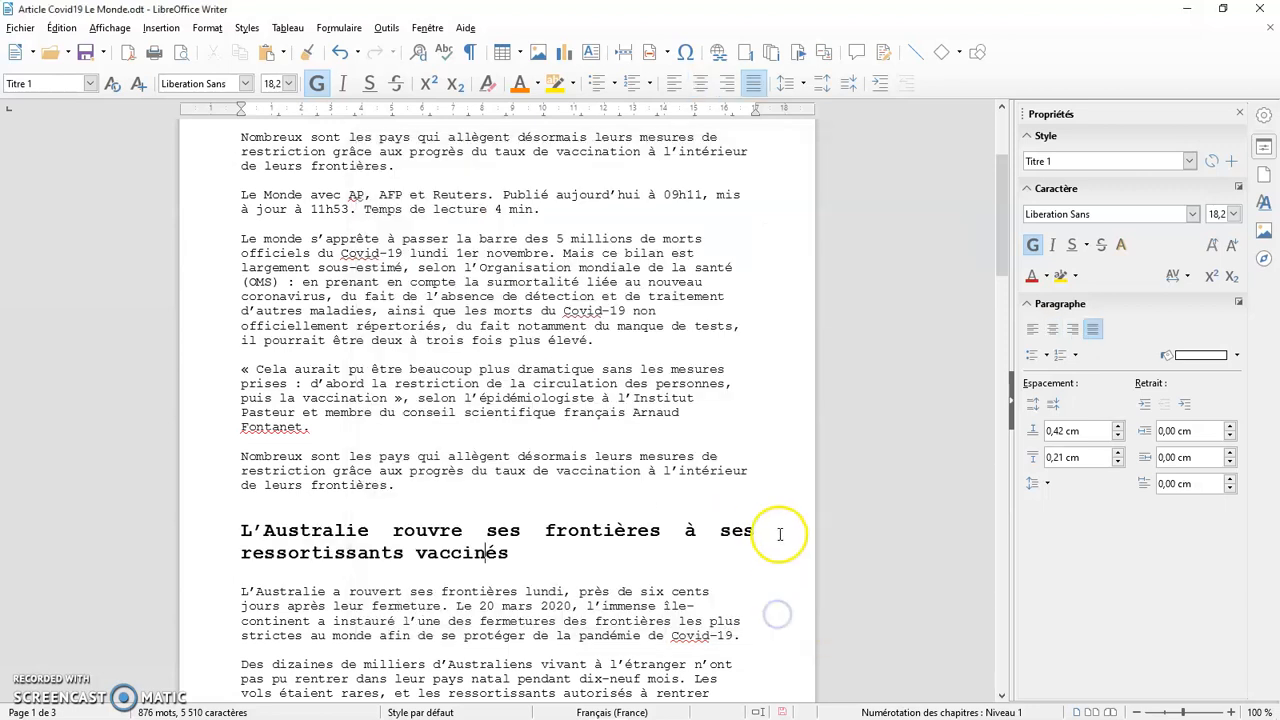
{"action": "scroll", "coordinate": [846, 503], "scroll_direction": "down", "scroll_amount": 7}
{"action": "scroll", "coordinate": [848, 494], "scroll_direction": "down", "scroll_amount": 4}
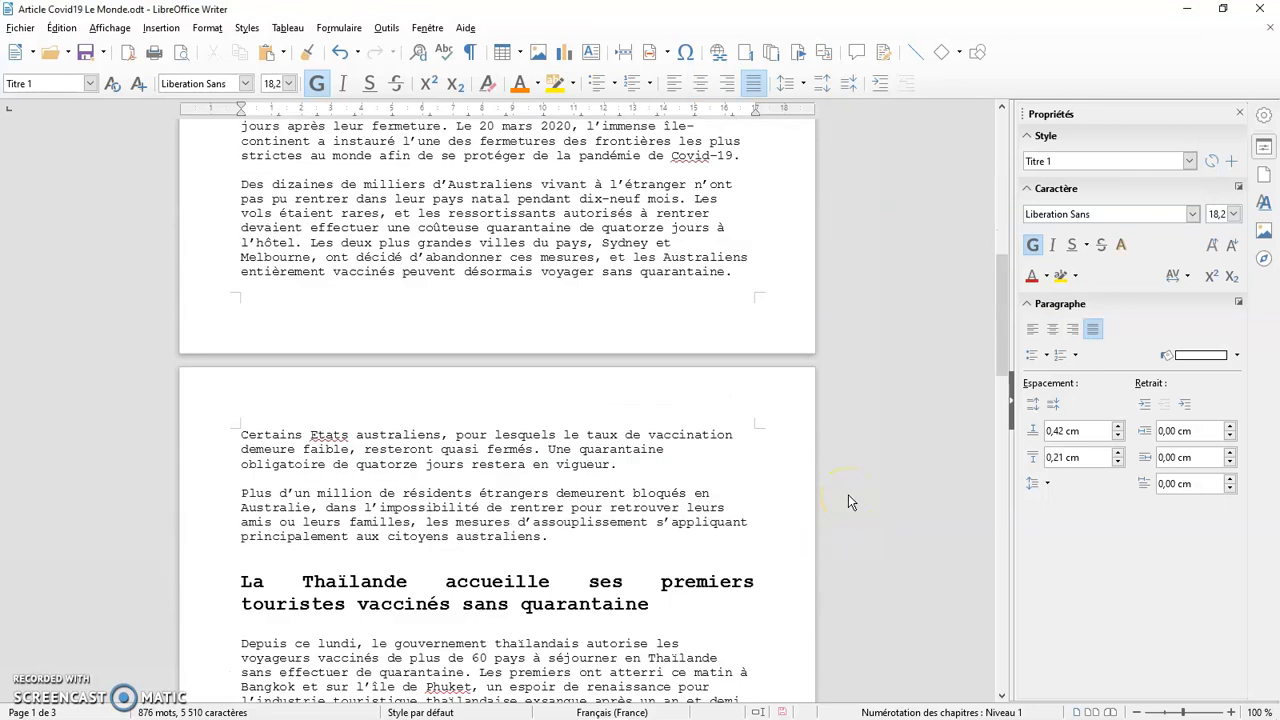
{"action": "left_click", "coordinate": [658, 526]}
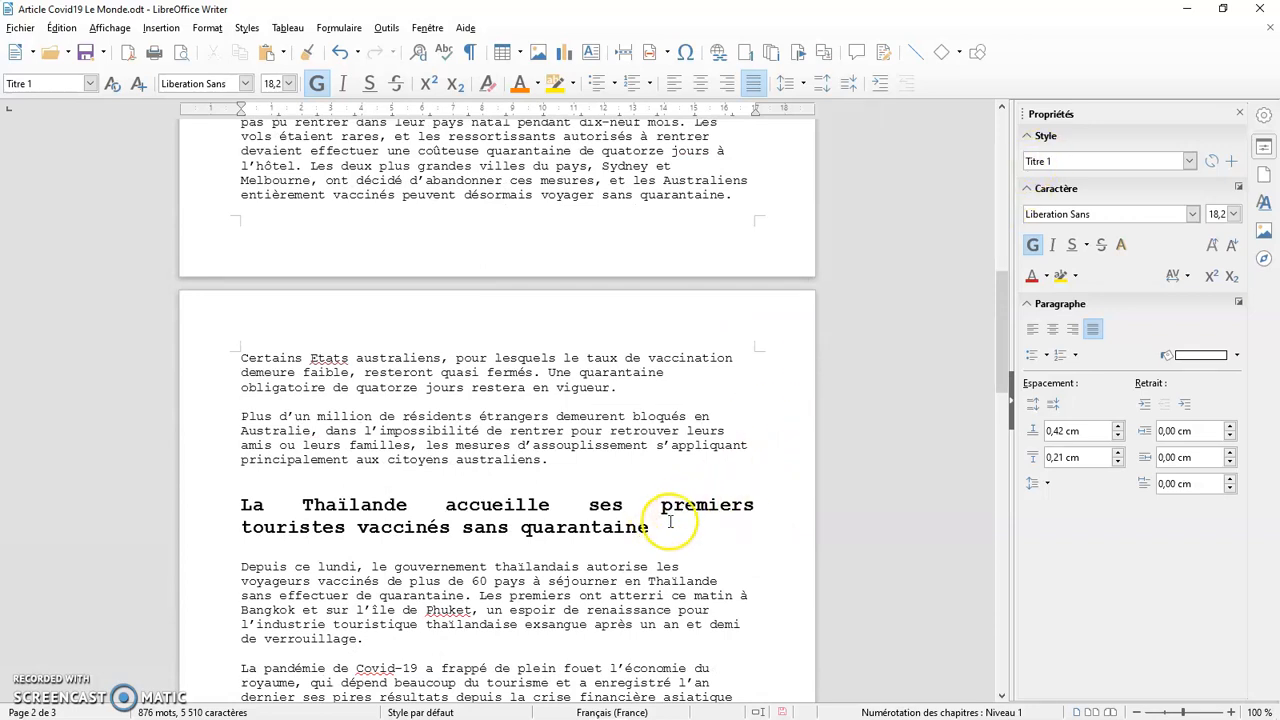
Step: Apply the Corps de texte paragraph style to the paragraph beginning "Le monde s'apprête à passer la barre"
{"action": "scroll", "coordinate": [838, 445], "scroll_direction": "up", "scroll_amount": 9}
{"action": "scroll", "coordinate": [838, 449], "scroll_direction": "up", "scroll_amount": 5}
{"action": "left_click", "coordinate": [576, 462]}
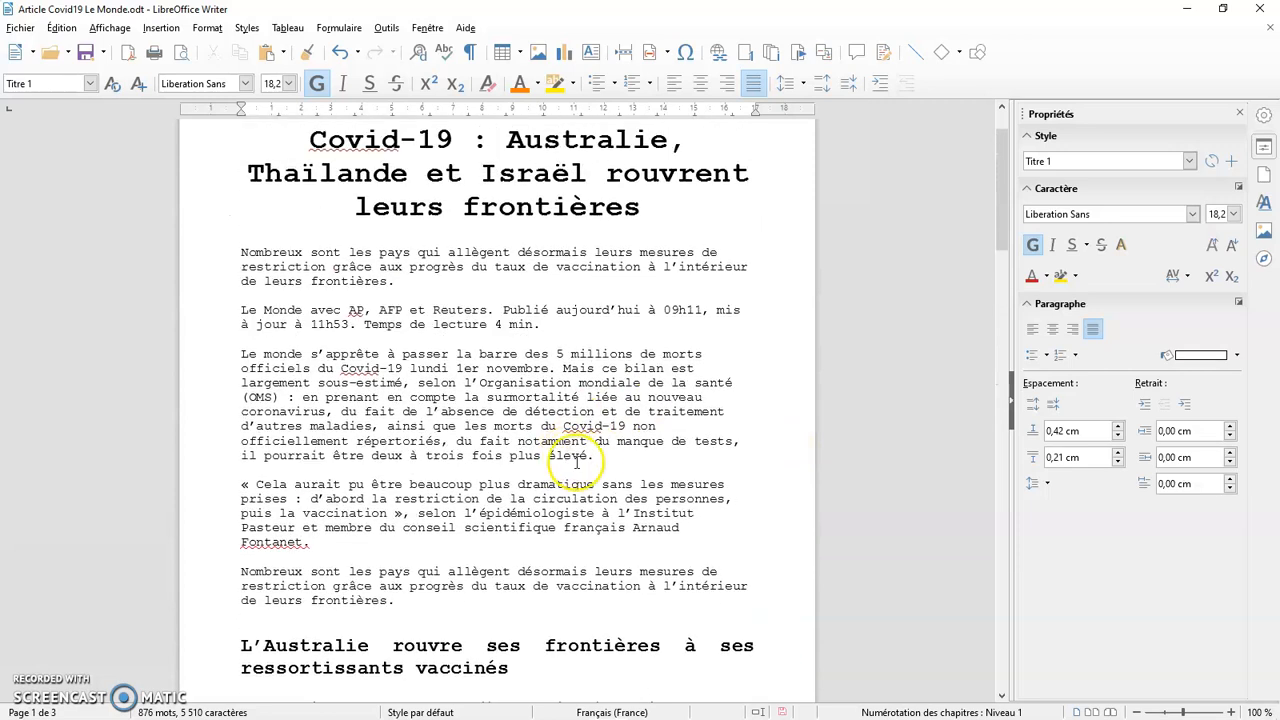
{"action": "left_click", "coordinate": [366, 411], "text": "shift"}
{"action": "left_click_drag", "start_coordinate": [333, 405], "coordinate": [240, 353]}
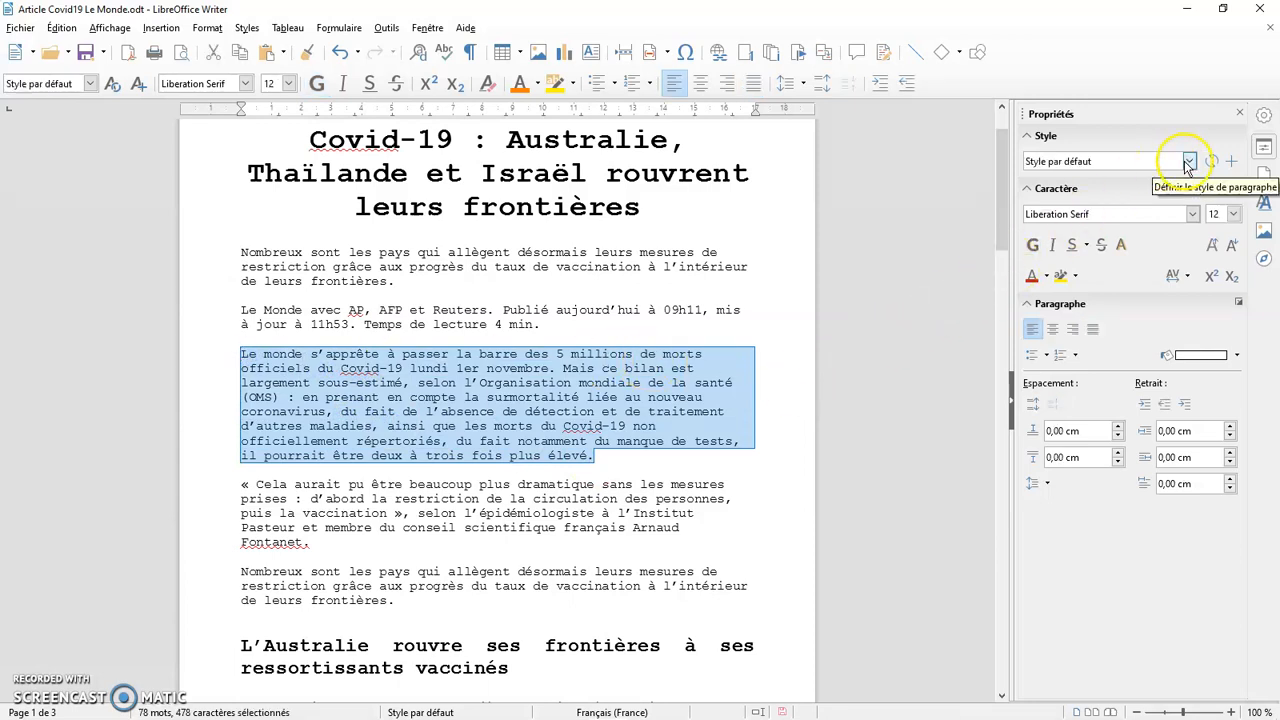
{"action": "left_click", "coordinate": [1188, 162]}
{"action": "left_click", "coordinate": [1086, 236]}
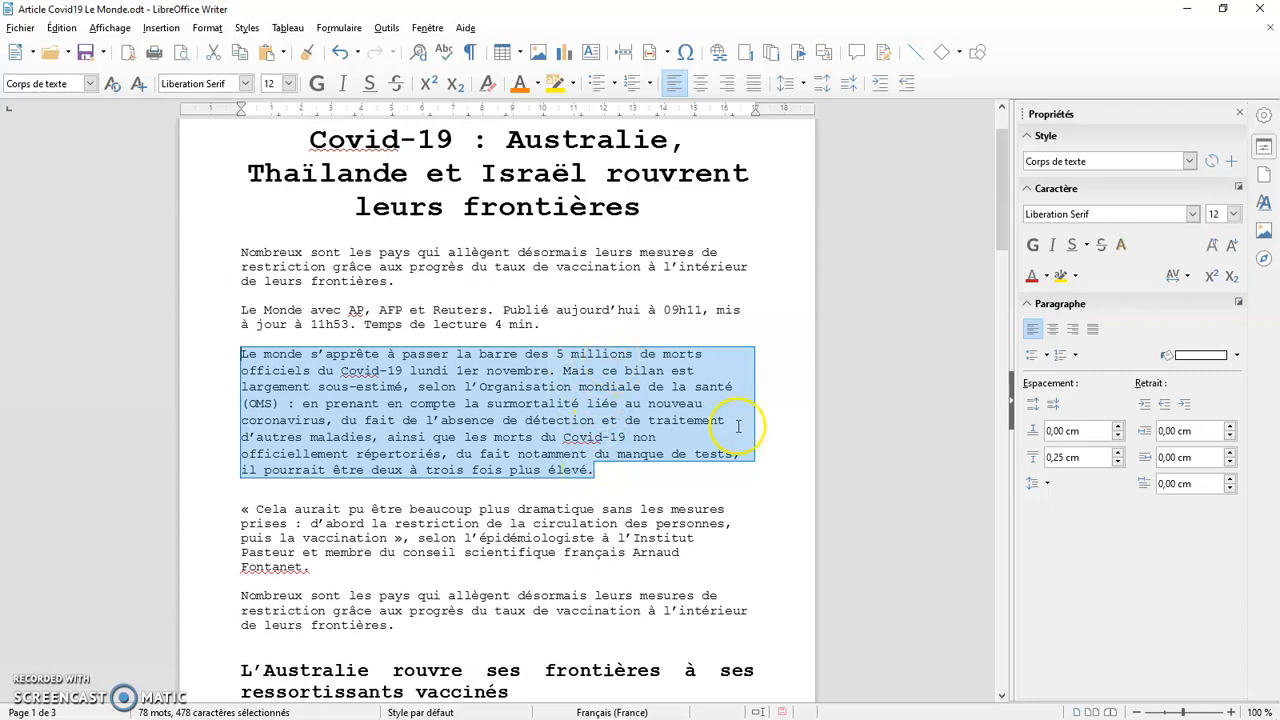
{"action": "key", "text": "ctrl+z"}
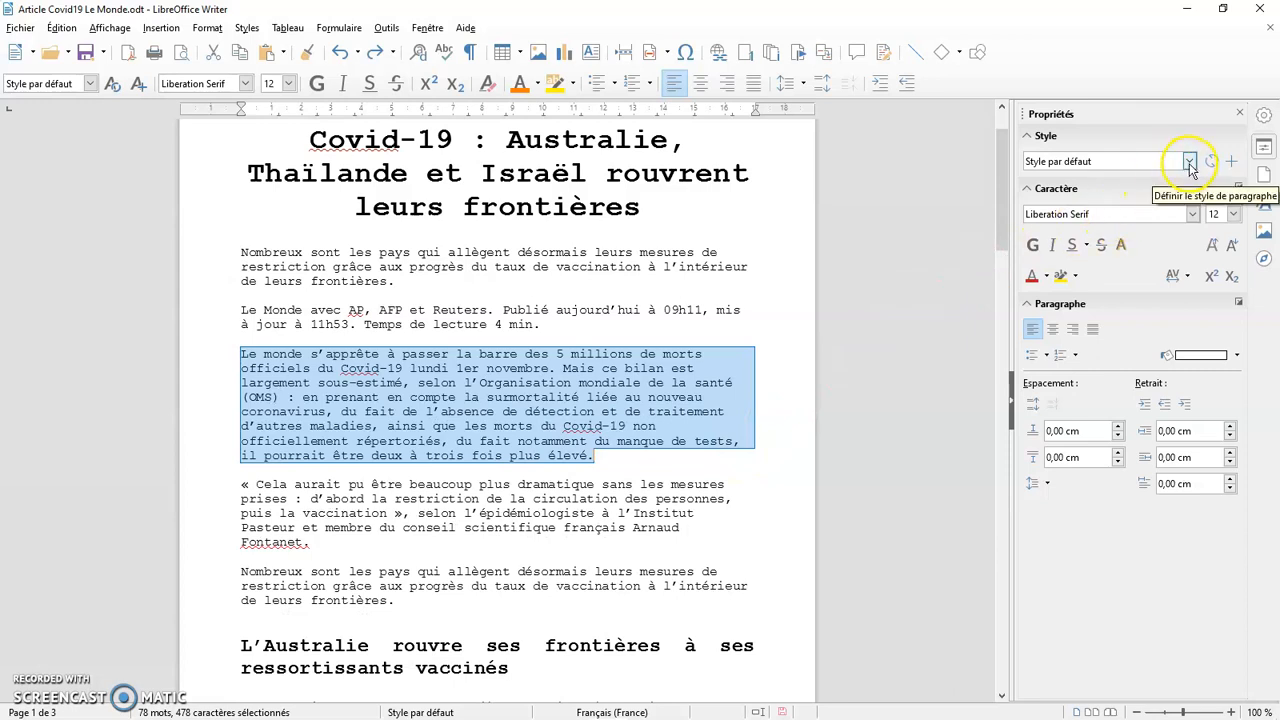
{"action": "left_click", "coordinate": [1188, 161]}
{"action": "left_click", "coordinate": [1105, 235]}
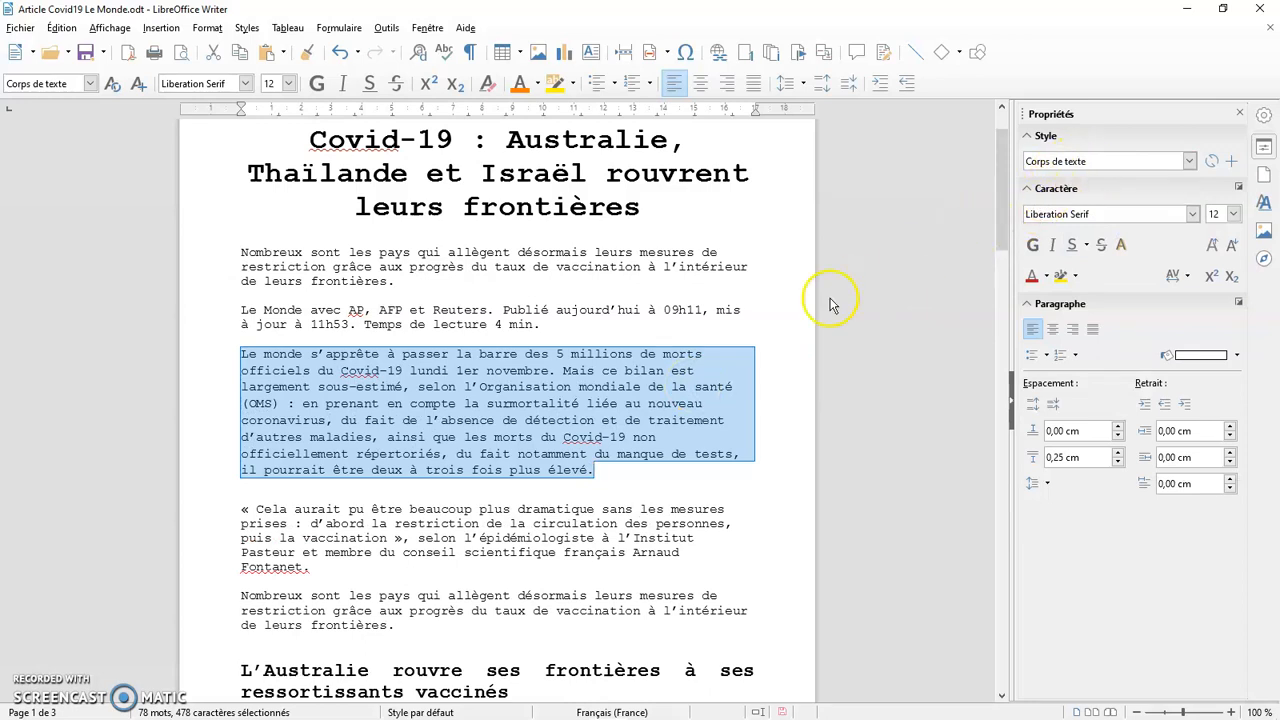
Step: Edit the Corps de texte paragraph style and set its alignment to Justifié
{"action": "left_click", "coordinate": [667, 400]}
{"action": "right_click", "coordinate": [568, 420]}
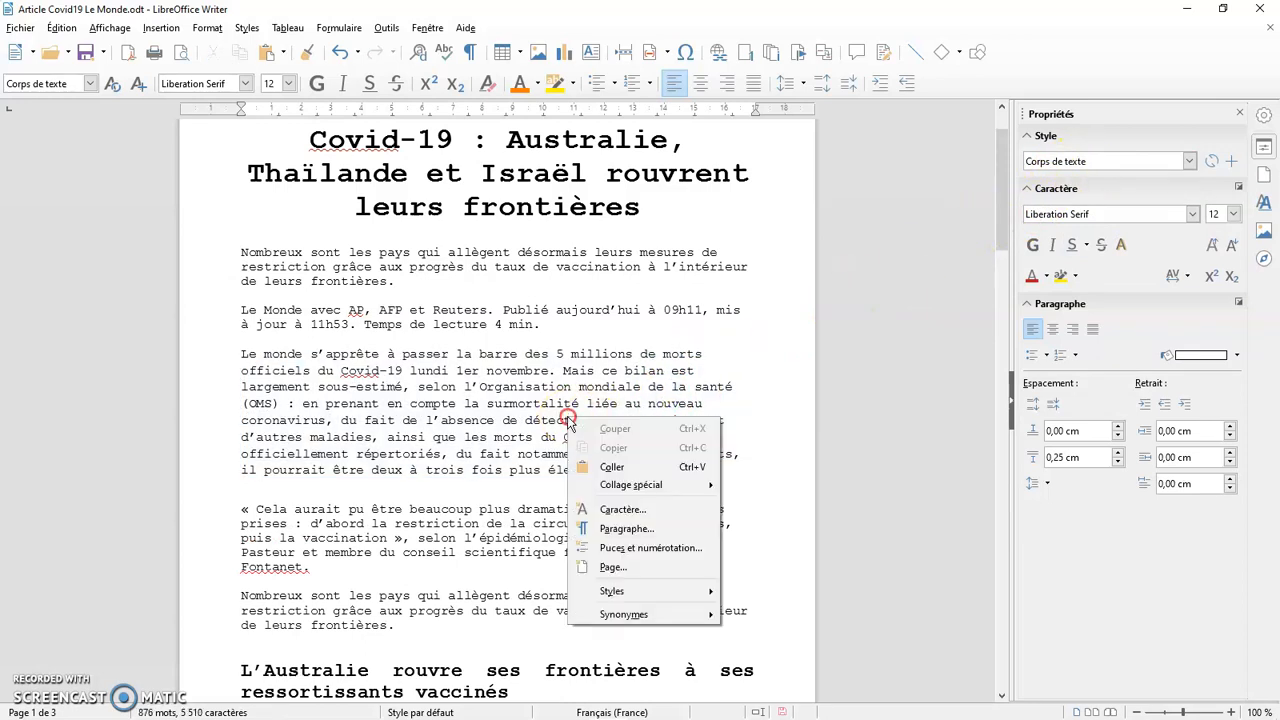
{"action": "left_click", "coordinate": [755, 382]}
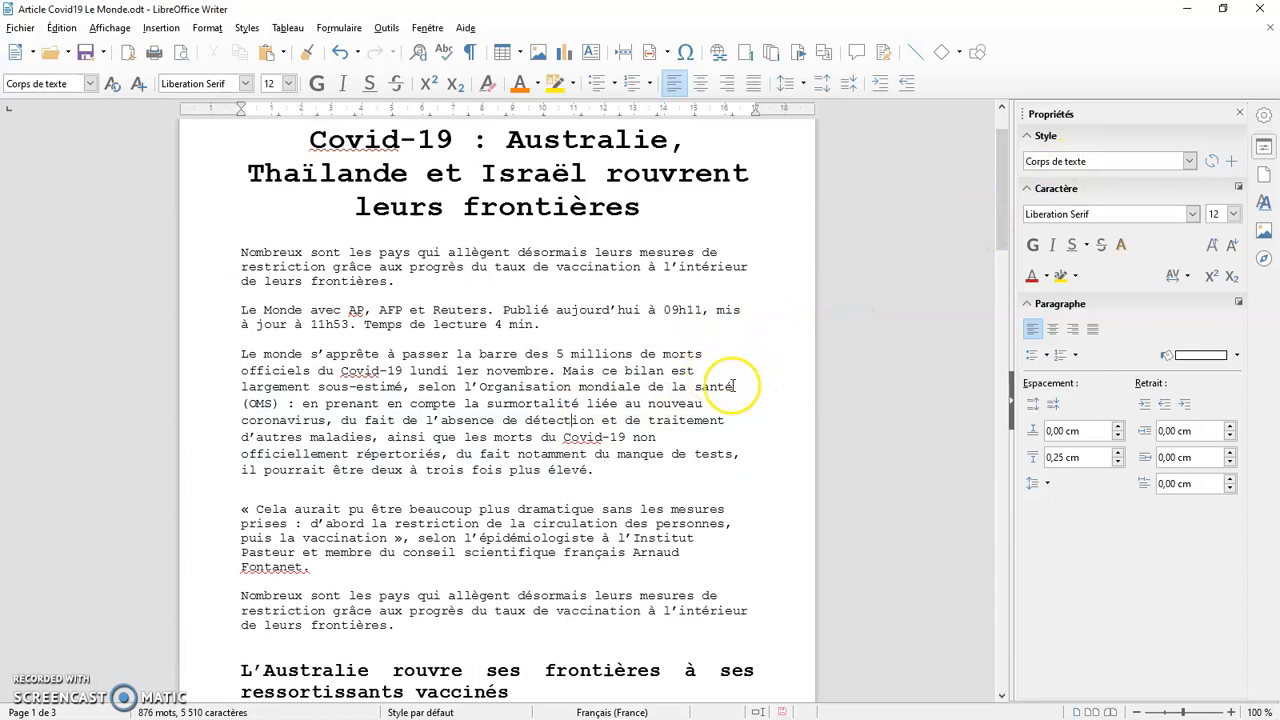
{"action": "right_click", "coordinate": [556, 431]}
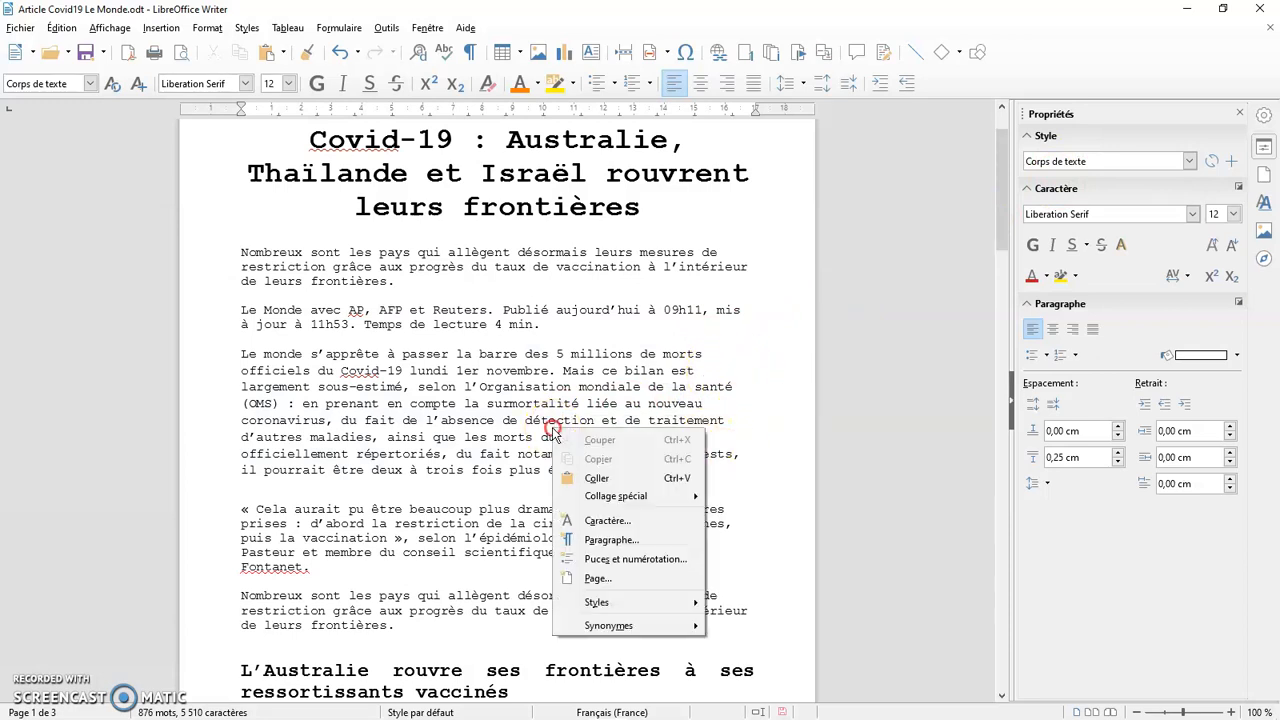
{"action": "mouse_move", "coordinate": [614, 602]}
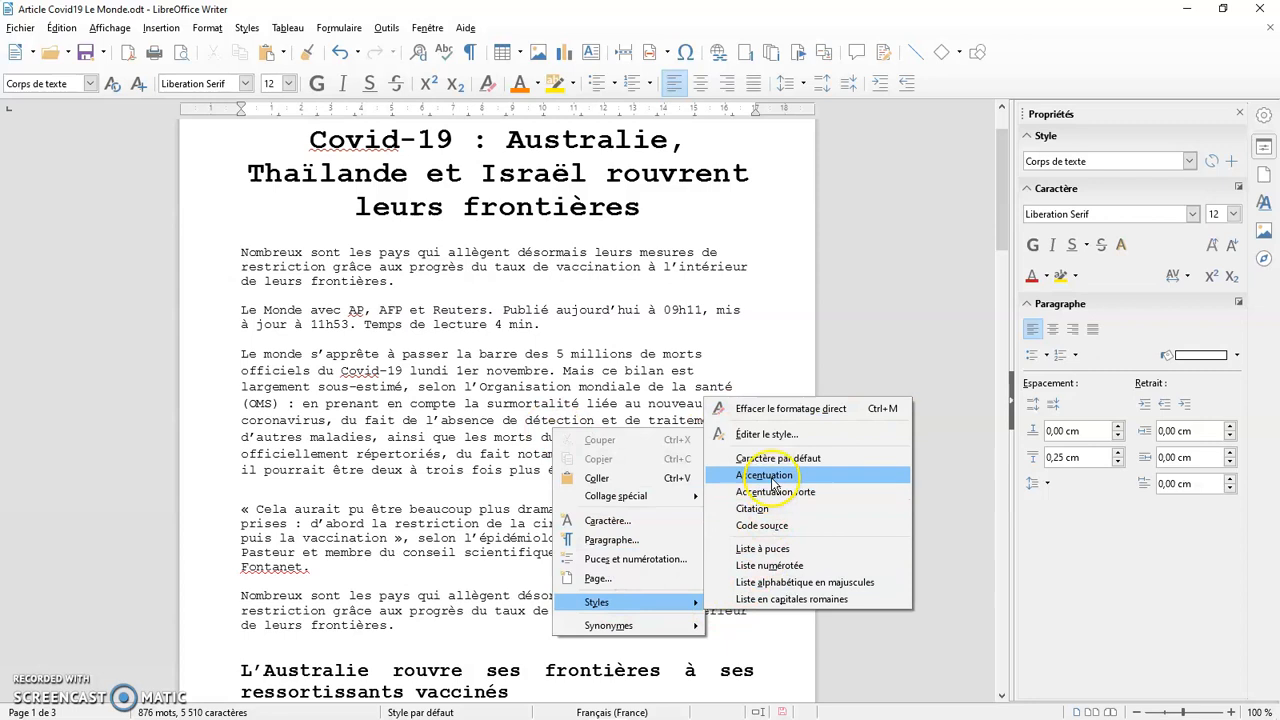
{"action": "left_click", "coordinate": [779, 440]}
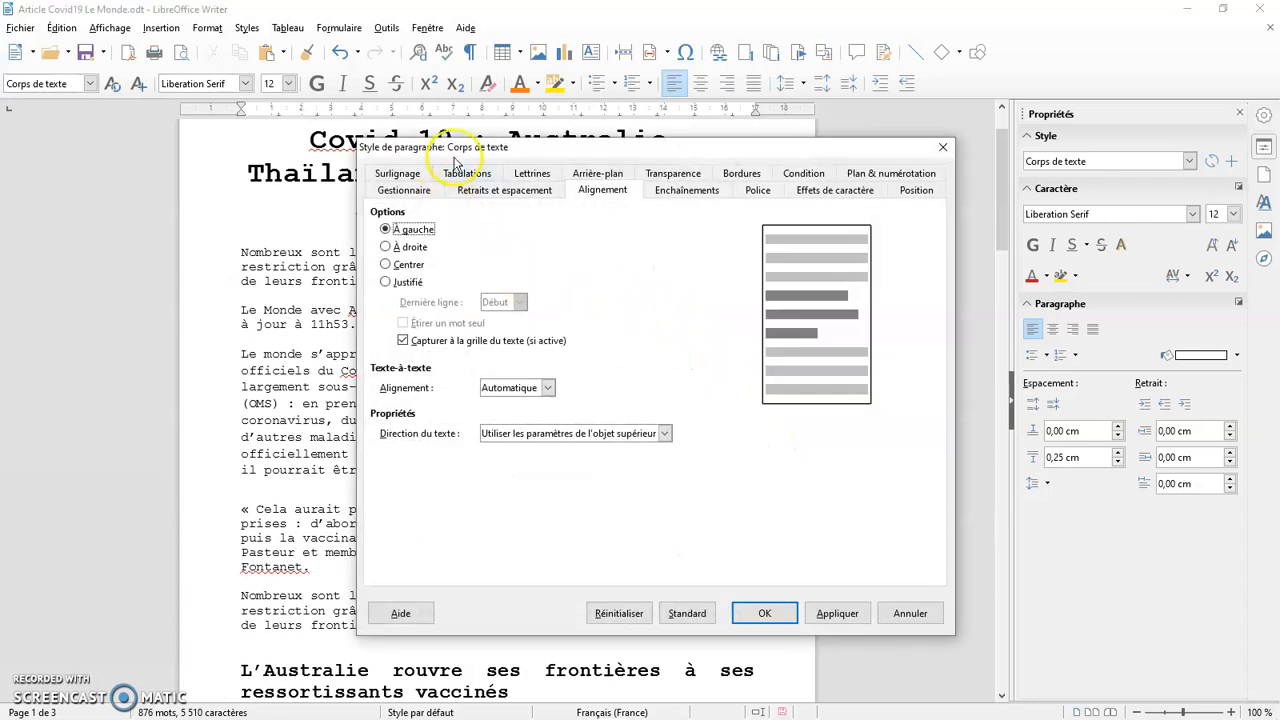
{"action": "left_click", "coordinate": [407, 282]}
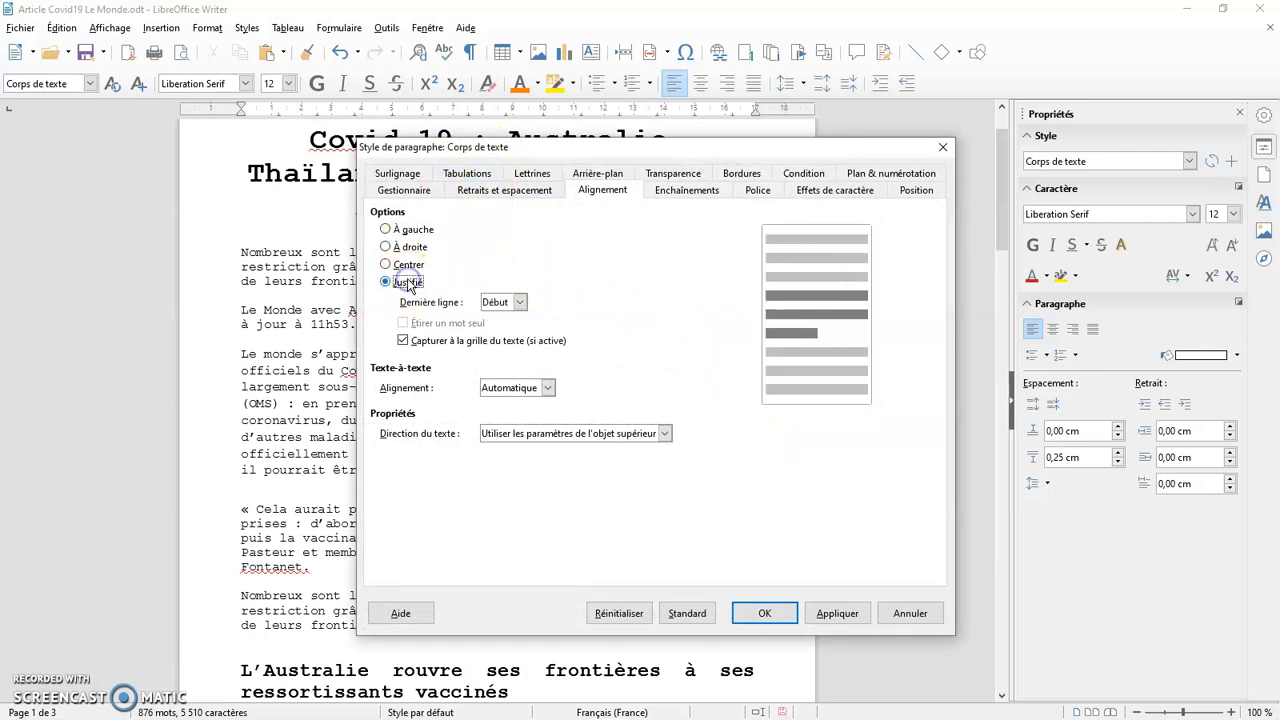
{"action": "left_click", "coordinate": [822, 611]}
{"action": "left_click", "coordinate": [765, 613]}
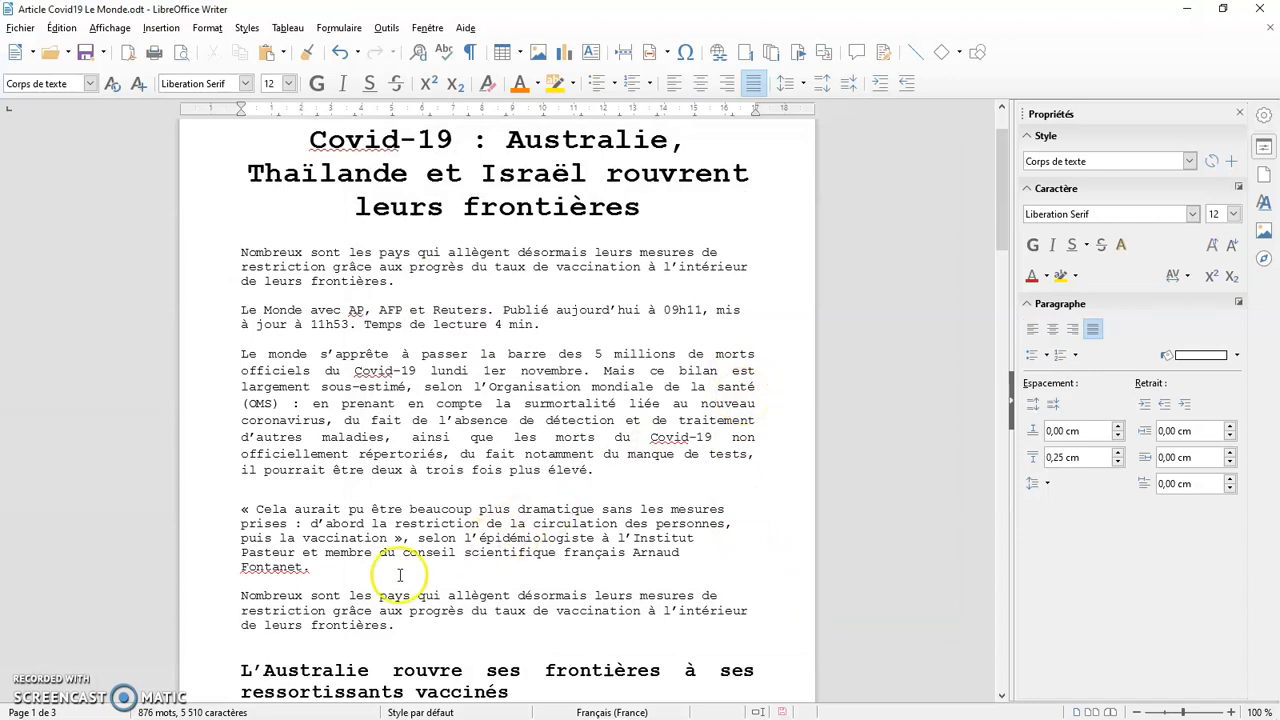
Step: Apply the Corps de texte paragraph style to the quotation beginning "Cela aurait pu être beaucoup plus dramatique"
{"action": "left_click_drag", "start_coordinate": [312, 567], "coordinate": [228, 516]}
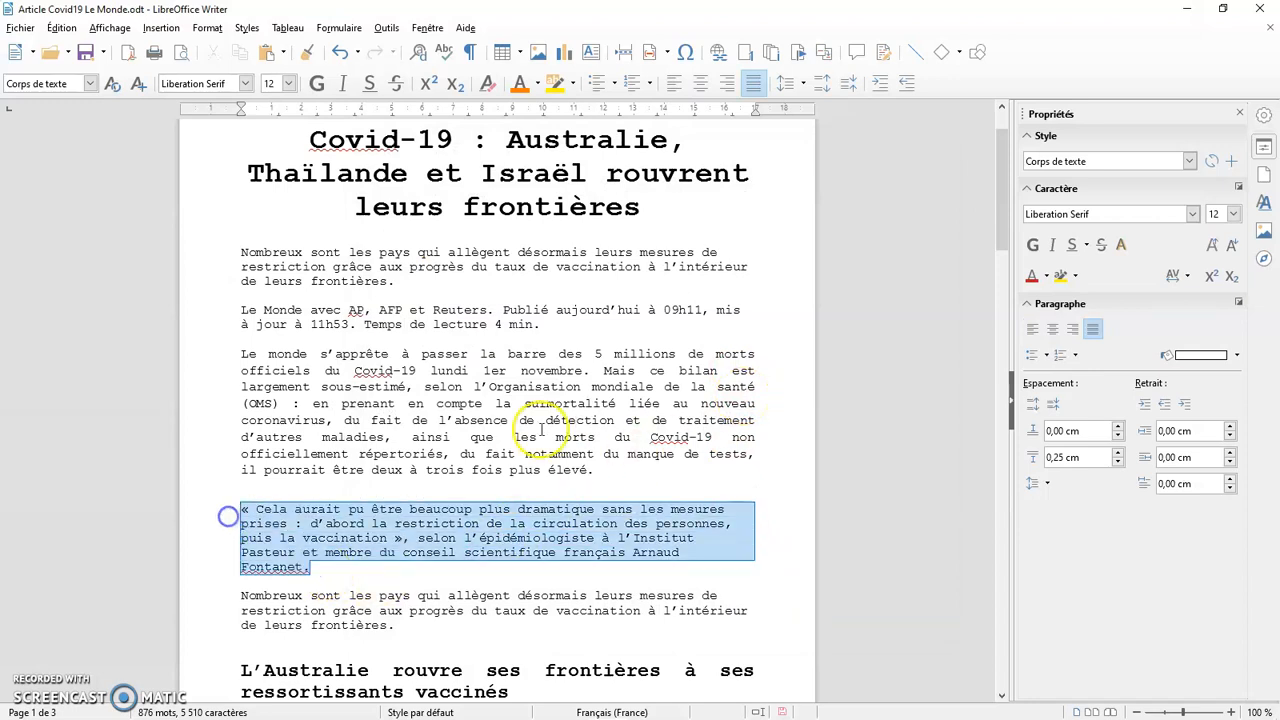
{"action": "left_click", "coordinate": [1190, 161]}
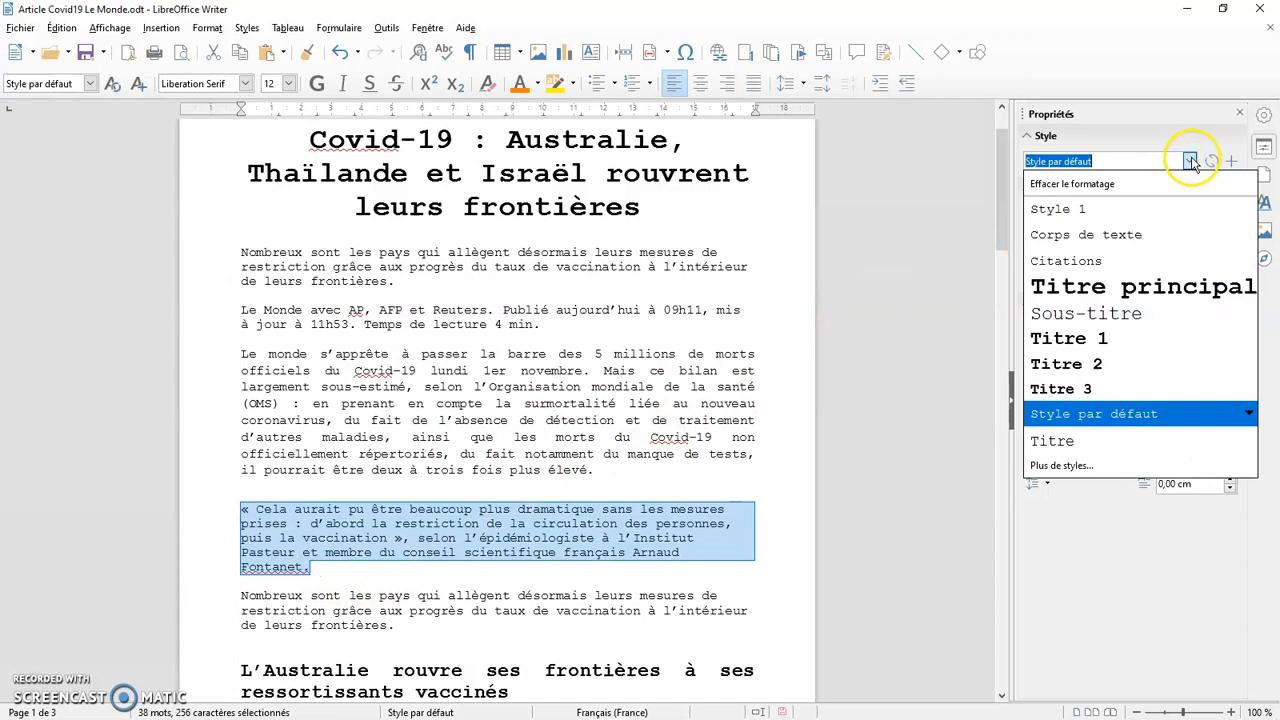
{"action": "left_click", "coordinate": [1100, 234]}
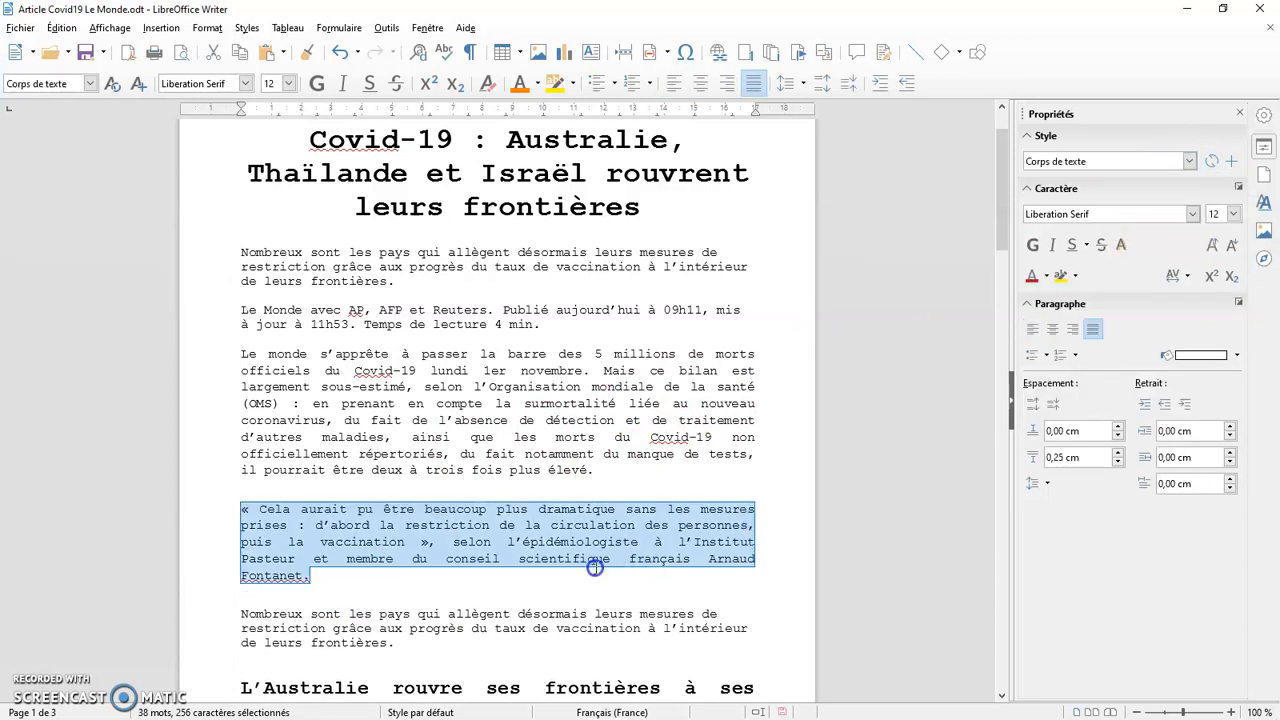
Step: Open the Corps de texte style for editing and review its alignment, character effects, and indent and spacing settings
{"action": "left_click", "coordinate": [650, 533]}
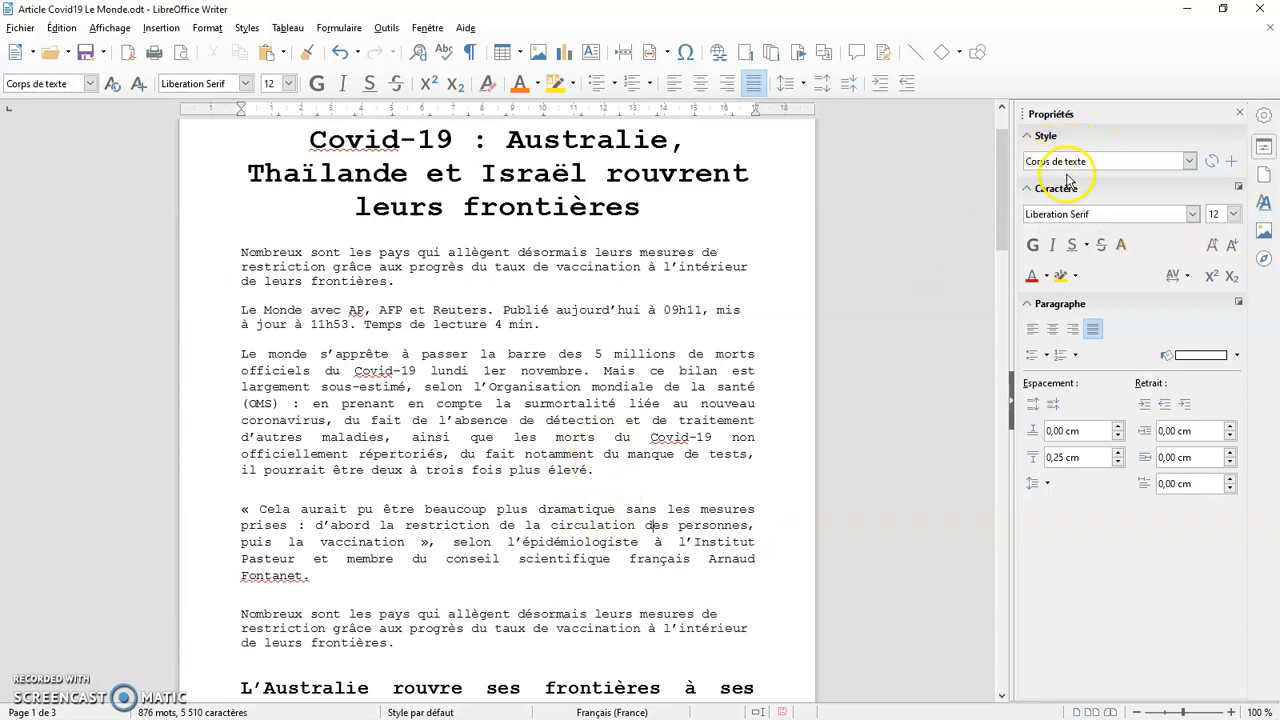
{"action": "right_click", "coordinate": [506, 425]}
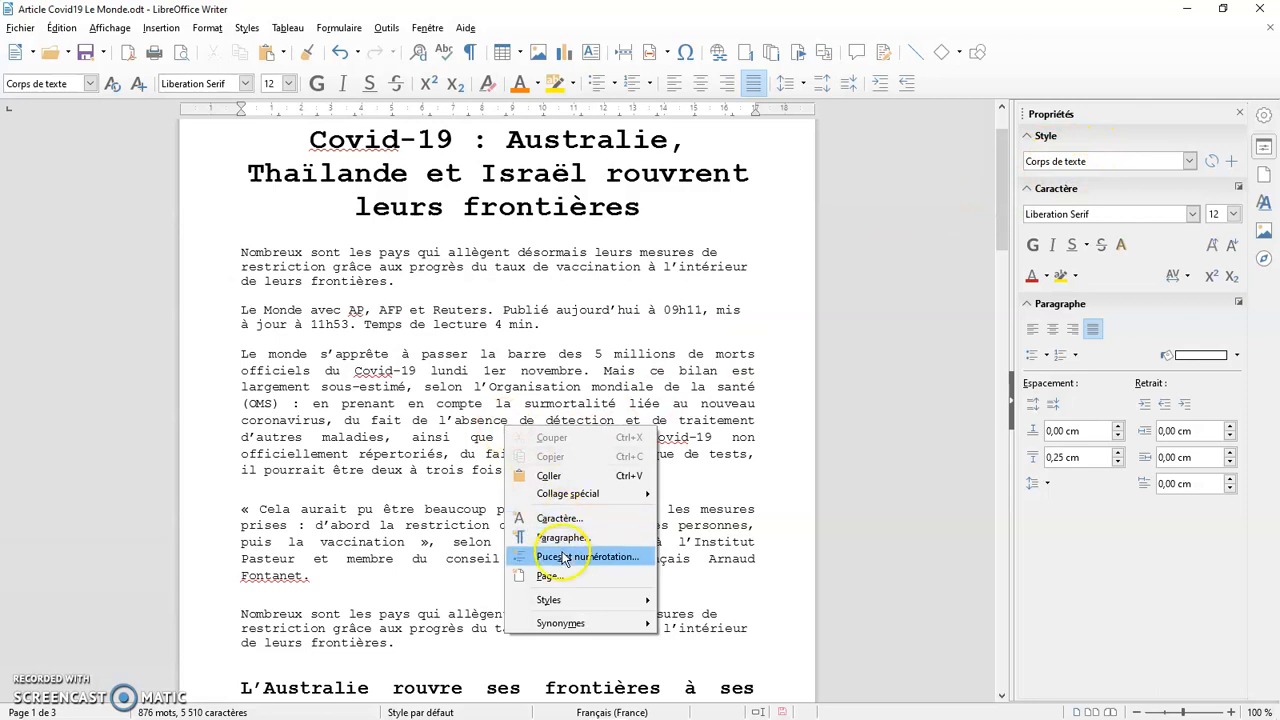
{"action": "mouse_move", "coordinate": [565, 600]}
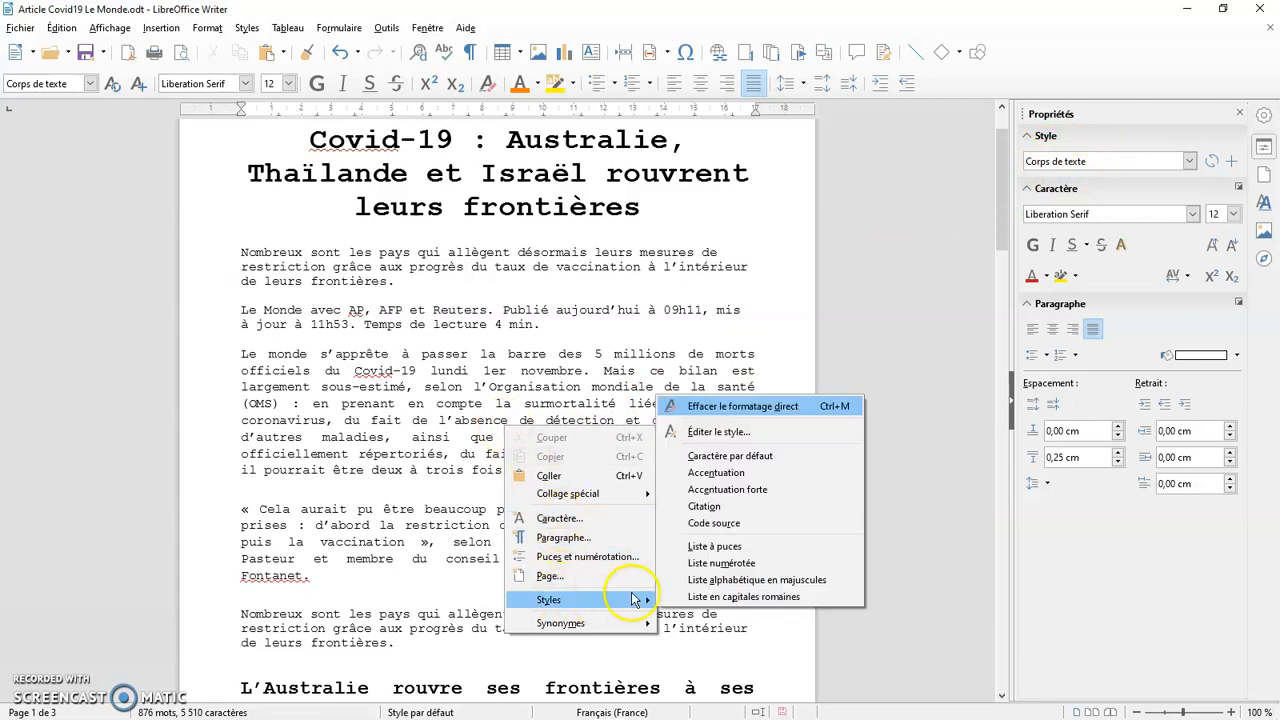
{"action": "left_click", "coordinate": [727, 440]}
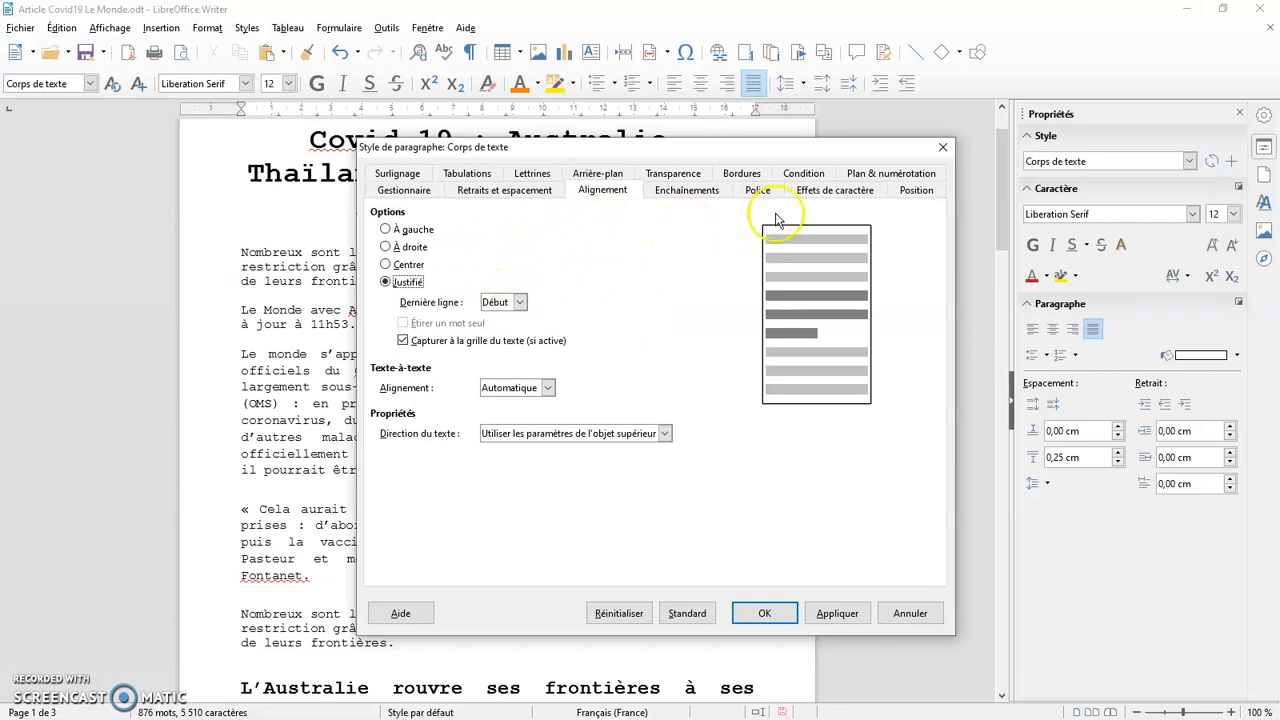
{"action": "left_click", "coordinate": [827, 192]}
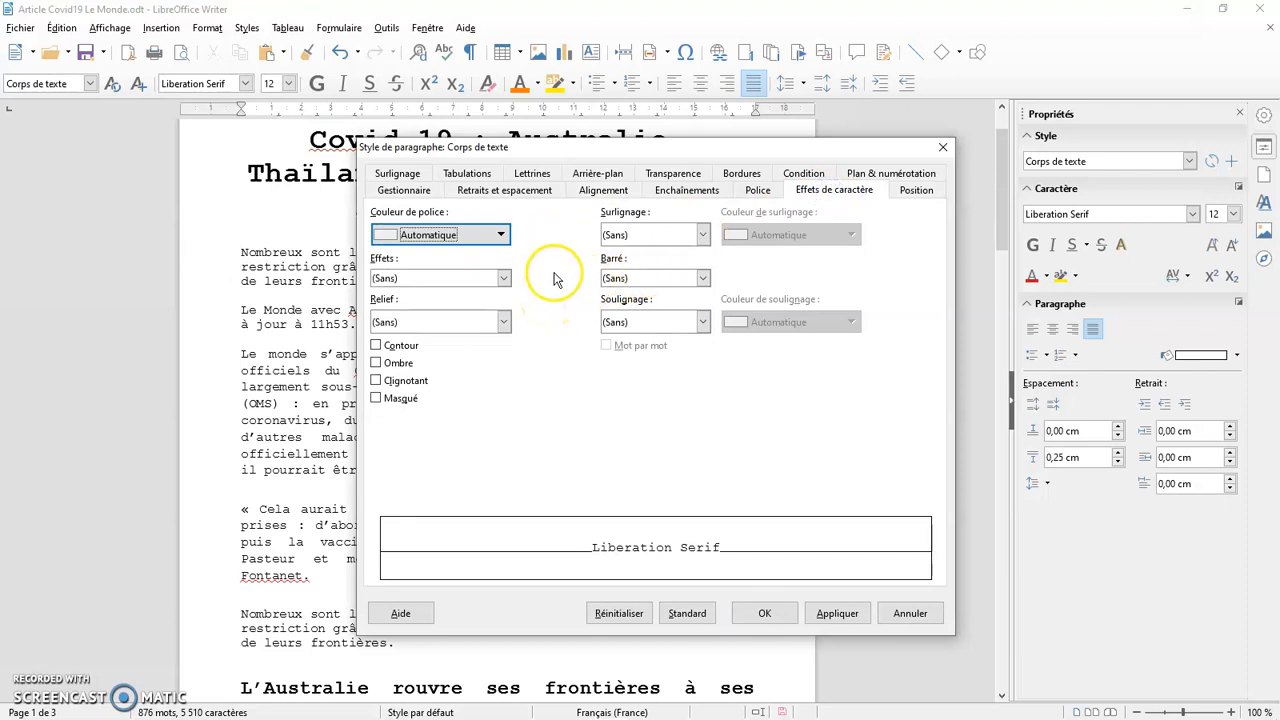
{"action": "left_click", "coordinate": [522, 192]}
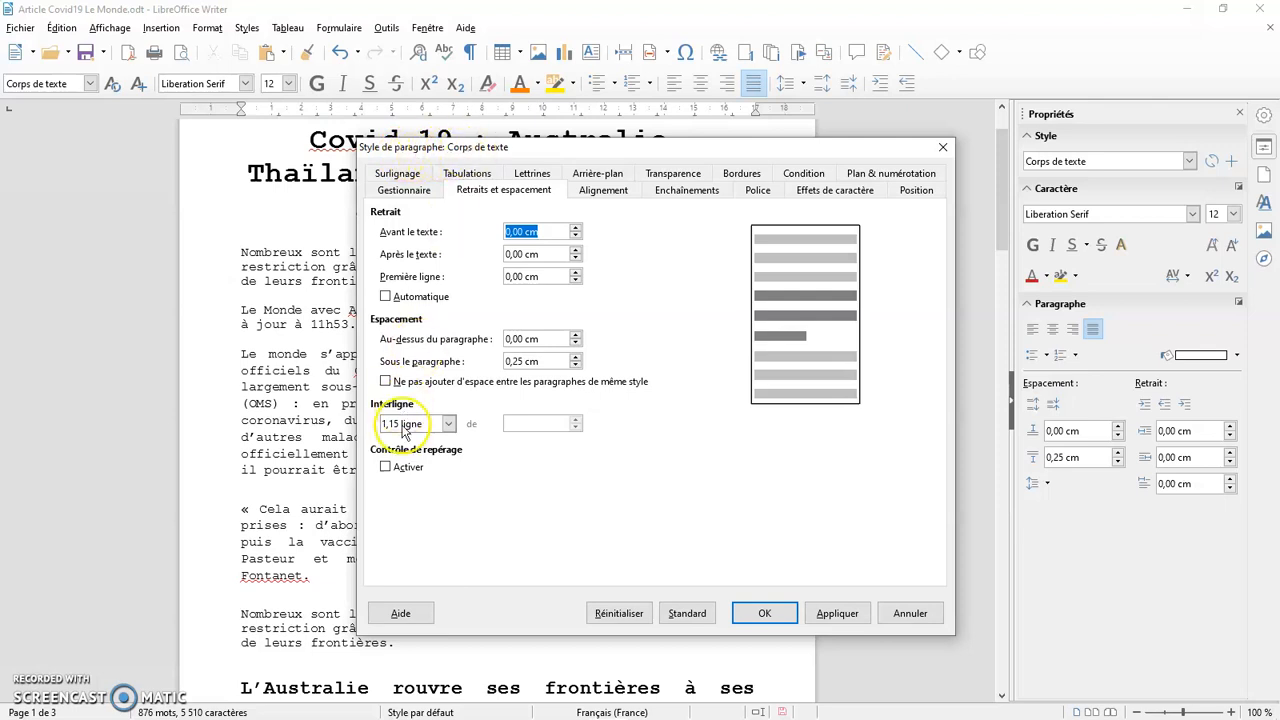
{"action": "left_click", "coordinate": [785, 613]}
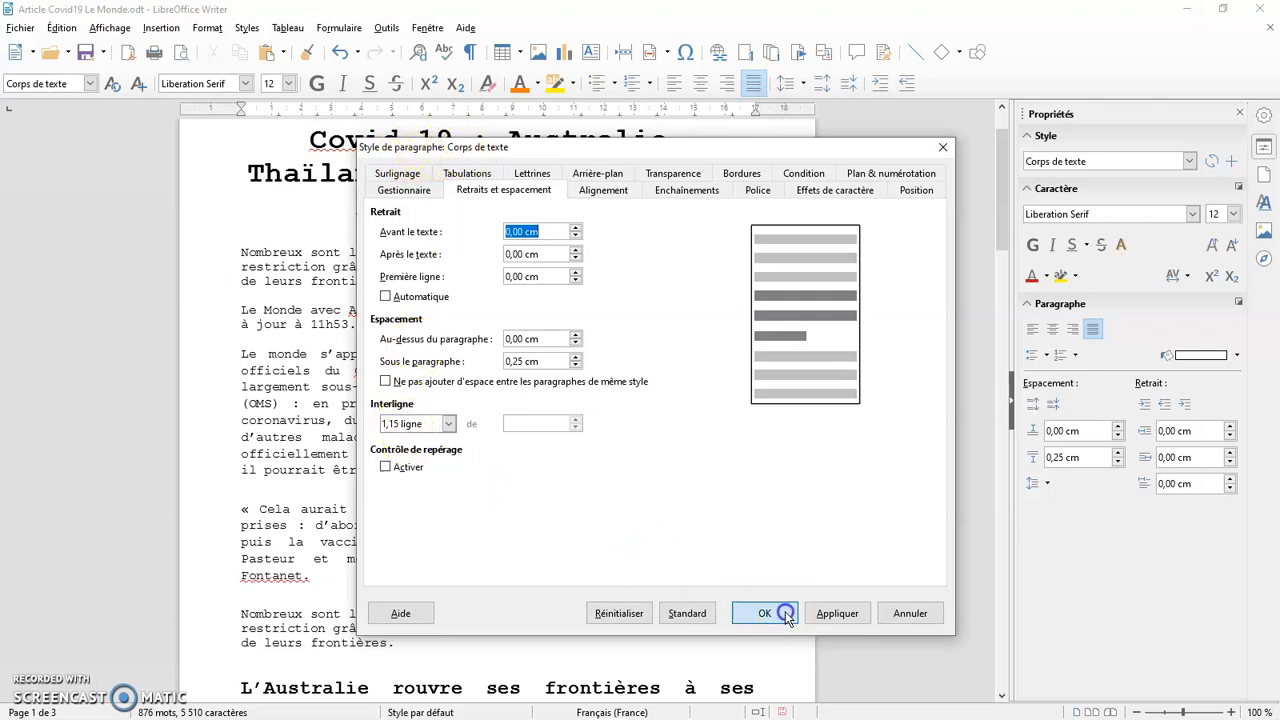
Step: Set the line spacing of the introductory paragraph below the main title to 1
{"action": "left_click", "coordinate": [443, 266]}
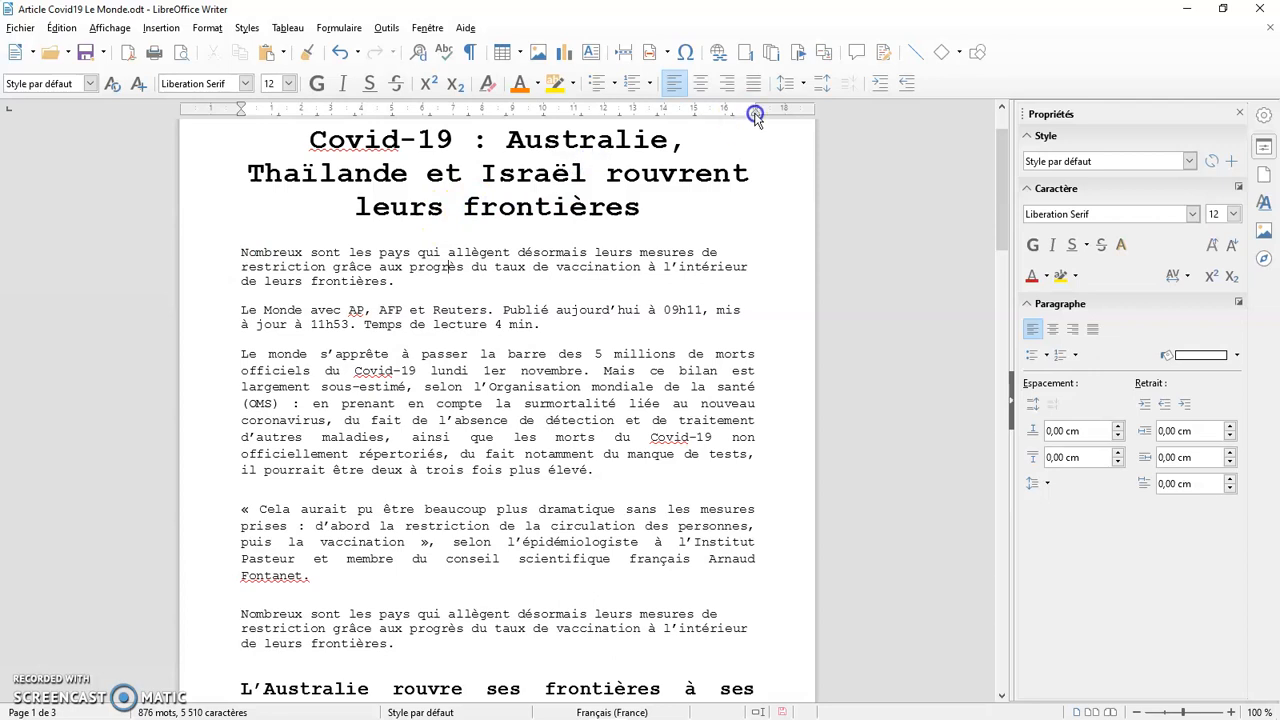
{"action": "left_click", "coordinate": [803, 86]}
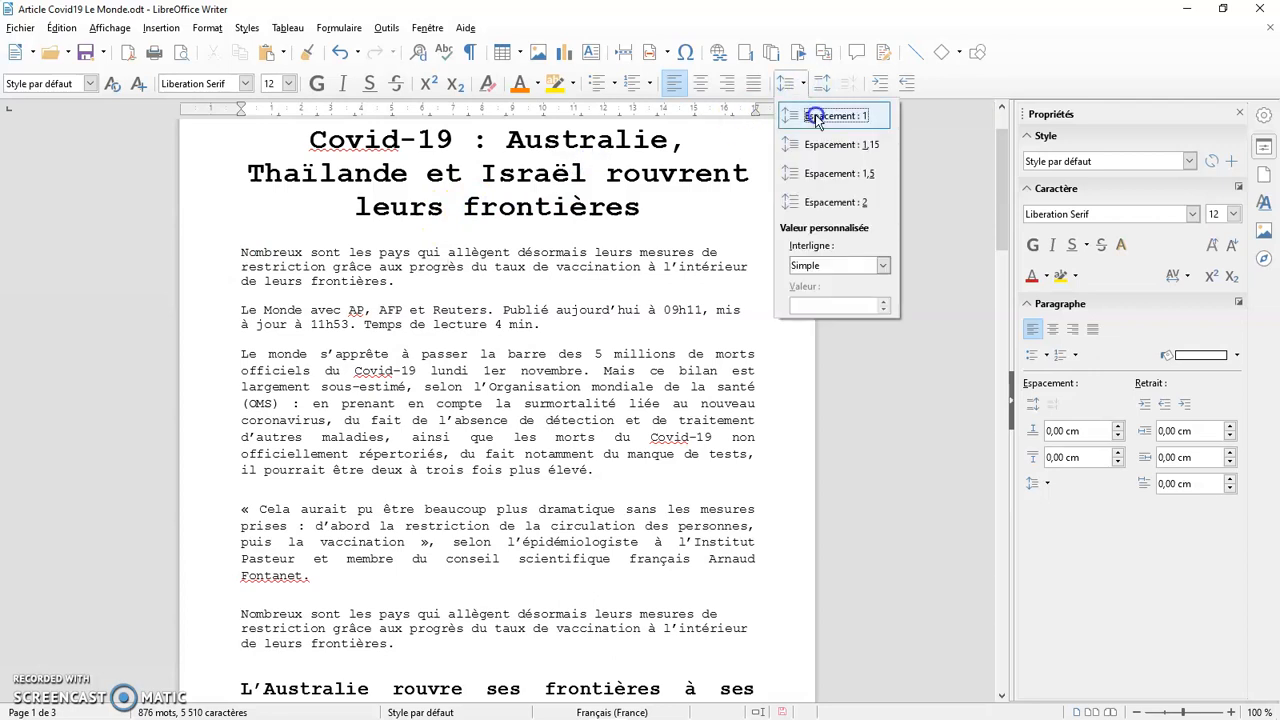
{"action": "left_click", "coordinate": [816, 118]}
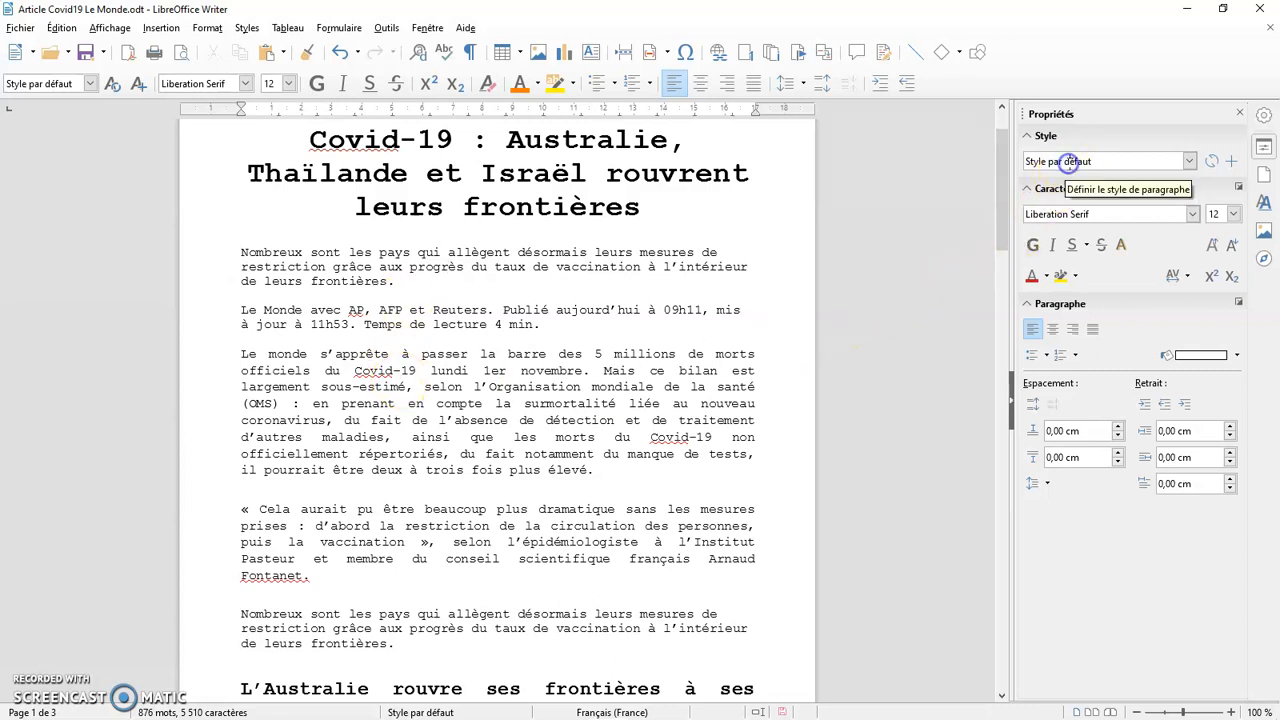
Step: Examine the available paragraph styles and the line spacing defined in the Corps de texte style, leaving its settings as they are
{"action": "left_click", "coordinate": [1189, 162]}
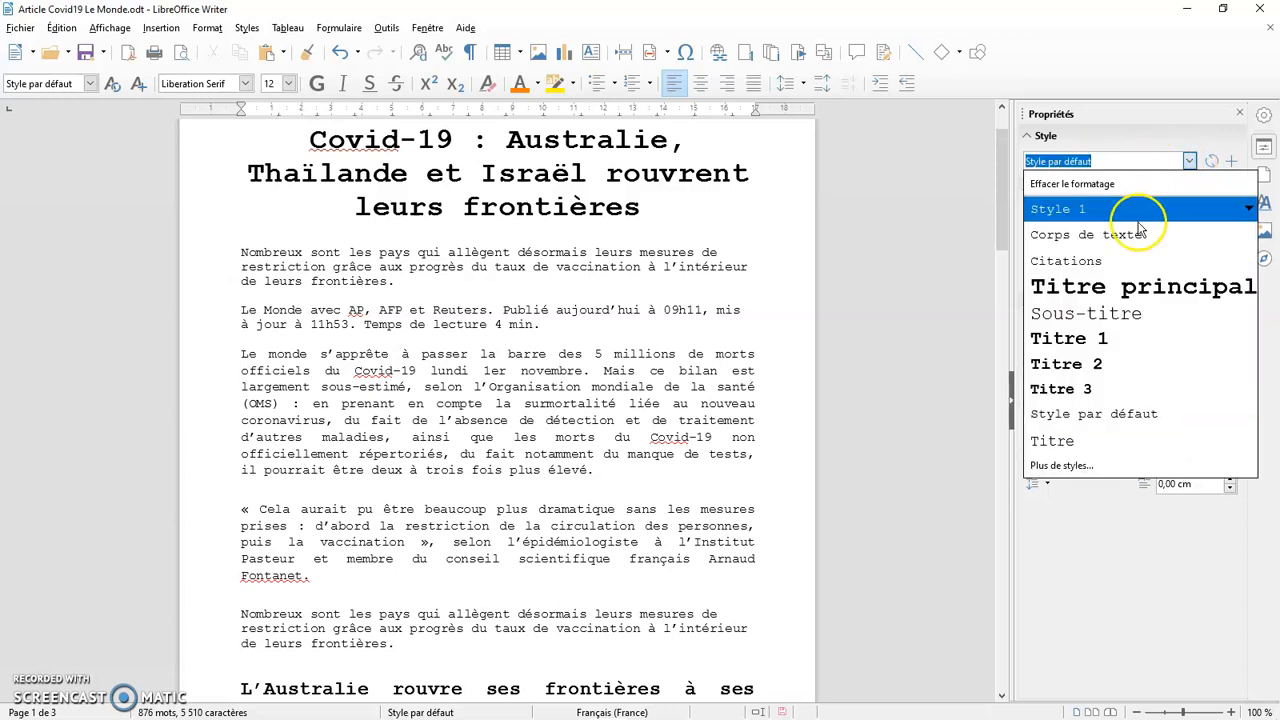
{"action": "left_click", "coordinate": [910, 288]}
{"action": "right_click", "coordinate": [570, 405]}
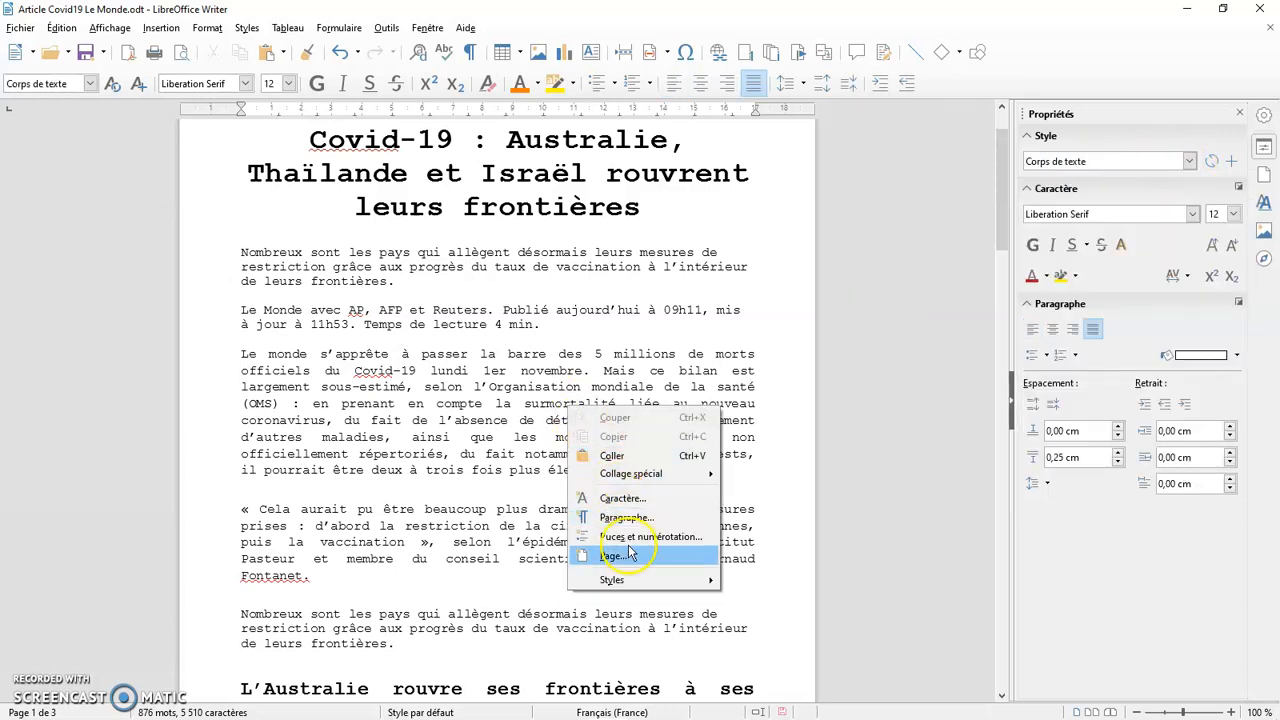
{"action": "mouse_move", "coordinate": [615, 580]}
{"action": "left_click", "coordinate": [800, 414]}
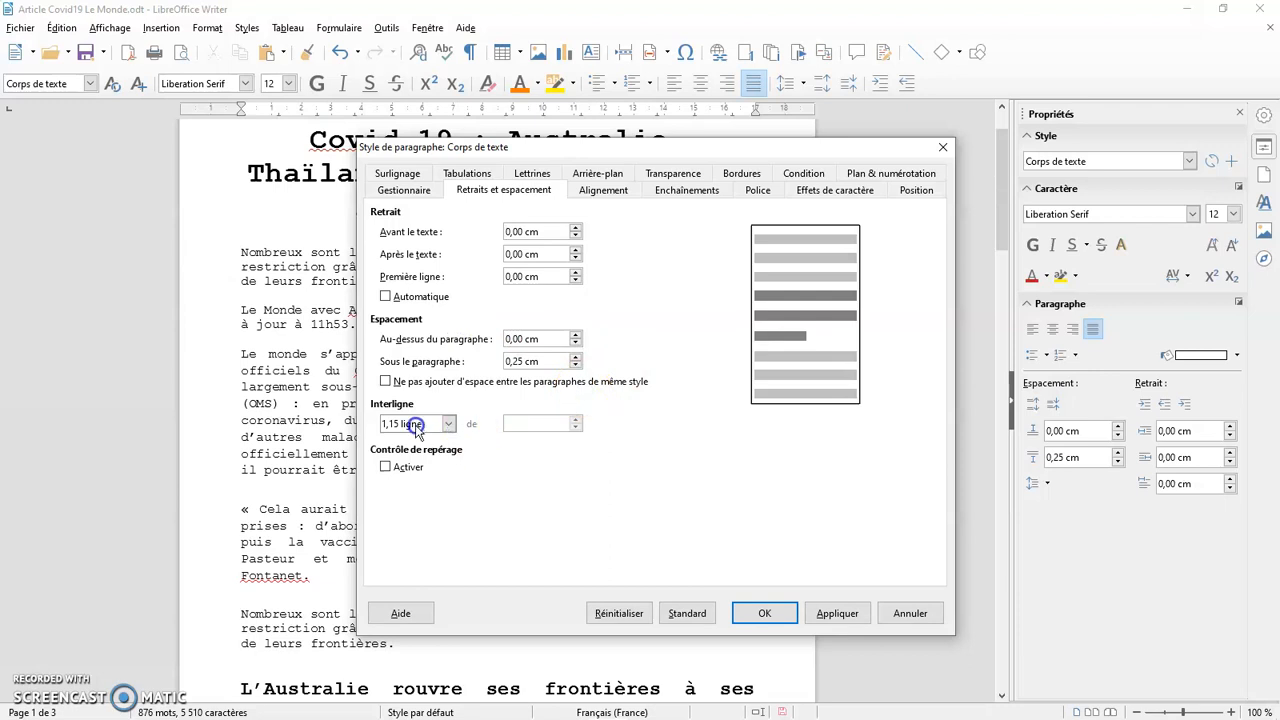
{"action": "left_click", "coordinate": [907, 613]}
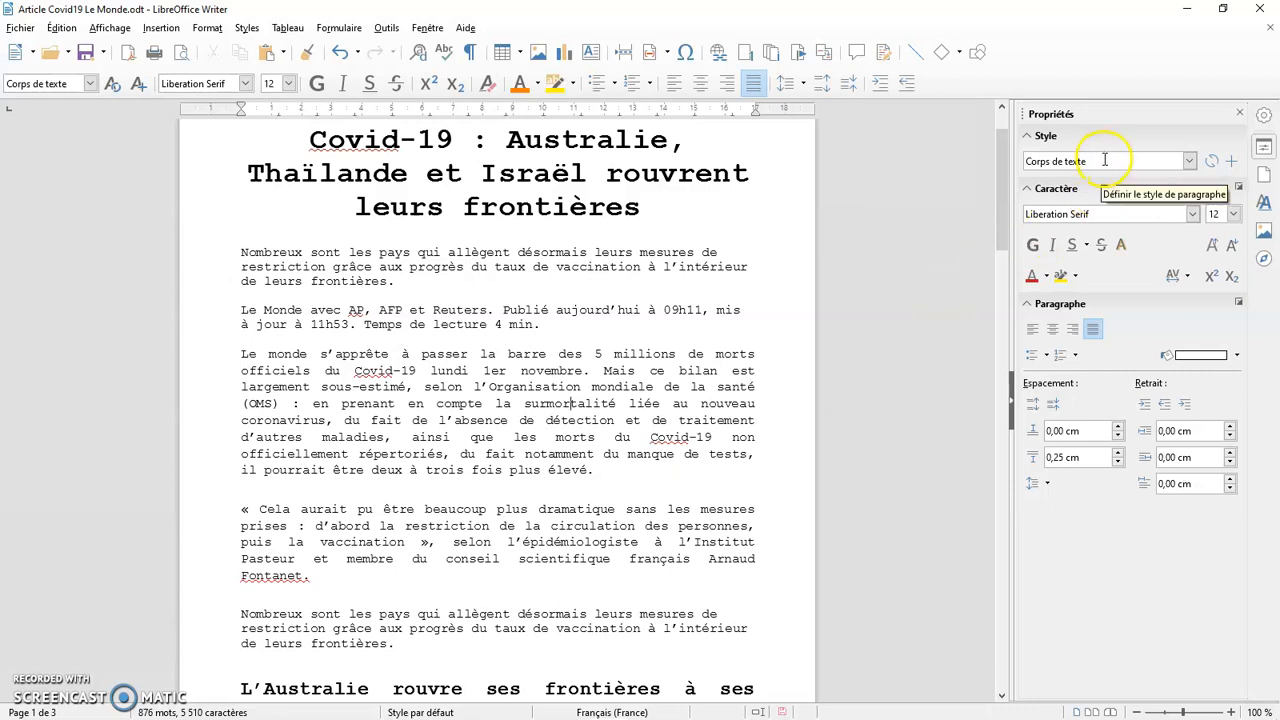
{"action": "left_click", "coordinate": [90, 84]}
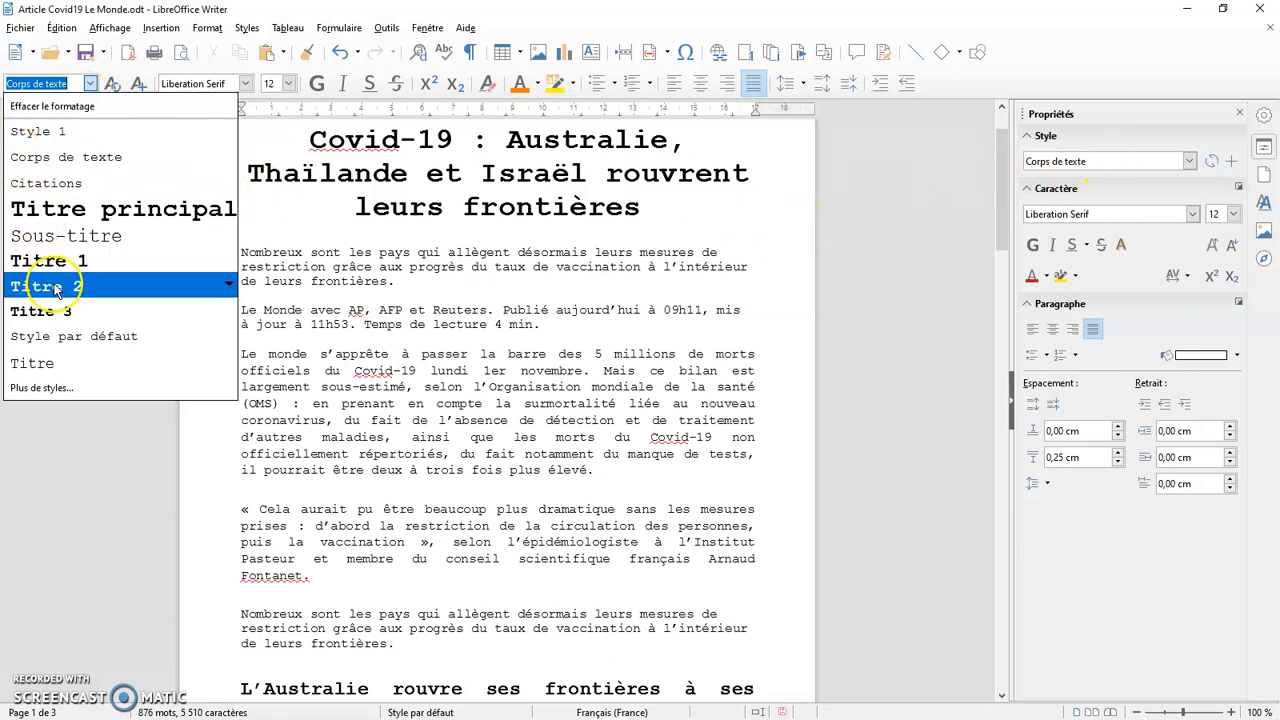
{"action": "left_click", "coordinate": [480, 225]}
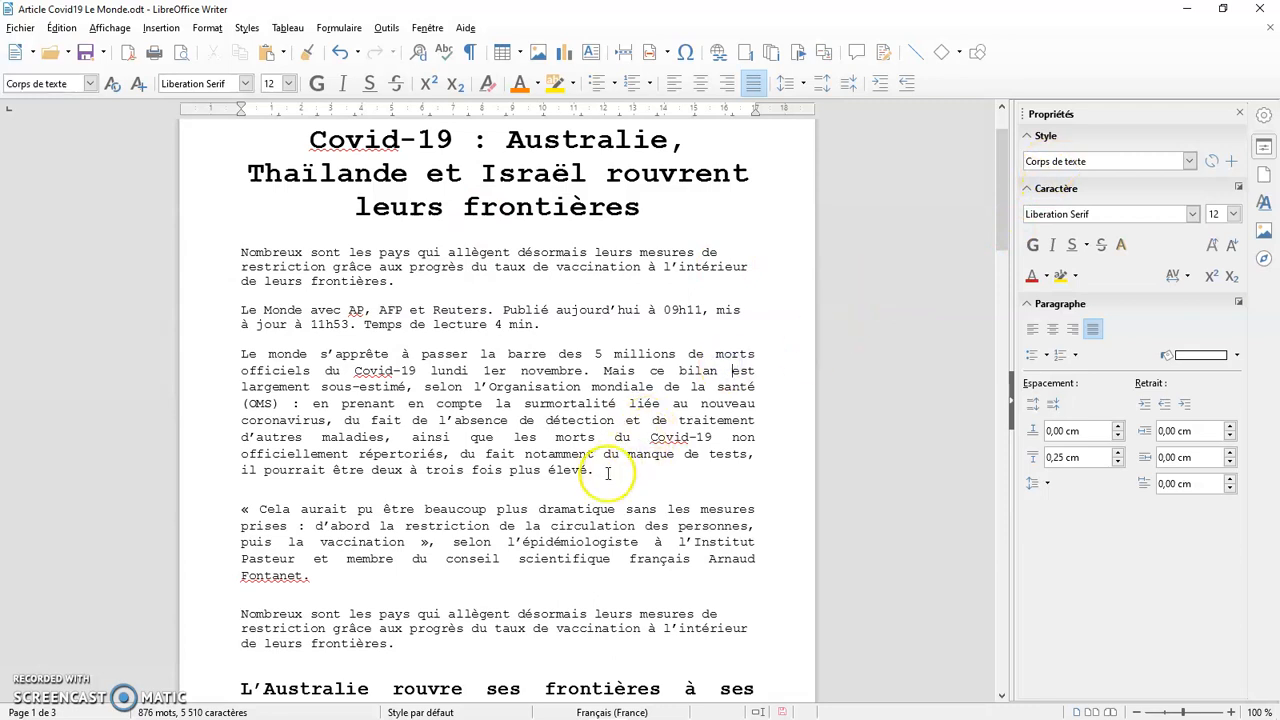
Step: Try to clear the formatting of the quotation beginning "Cela aurait pu être beaucoup plus dramatique"
{"action": "left_click_drag", "start_coordinate": [311, 576], "coordinate": [234, 513]}
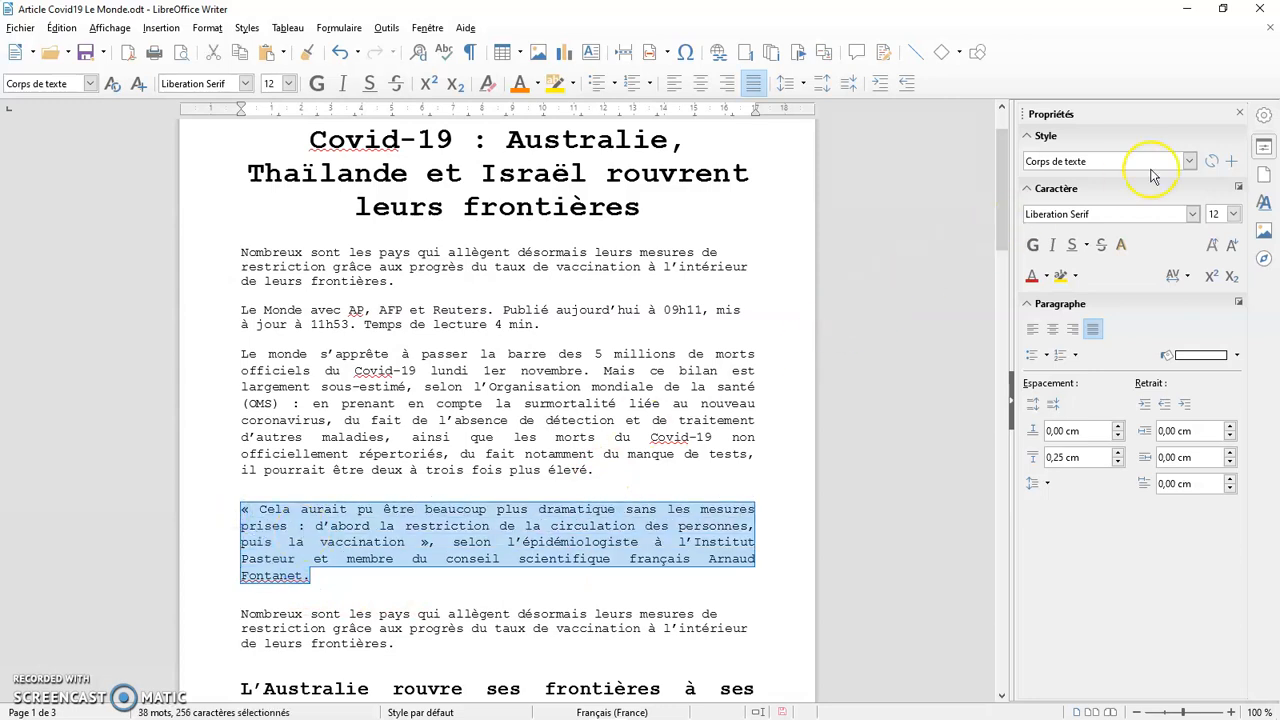
{"action": "left_click", "coordinate": [1189, 162]}
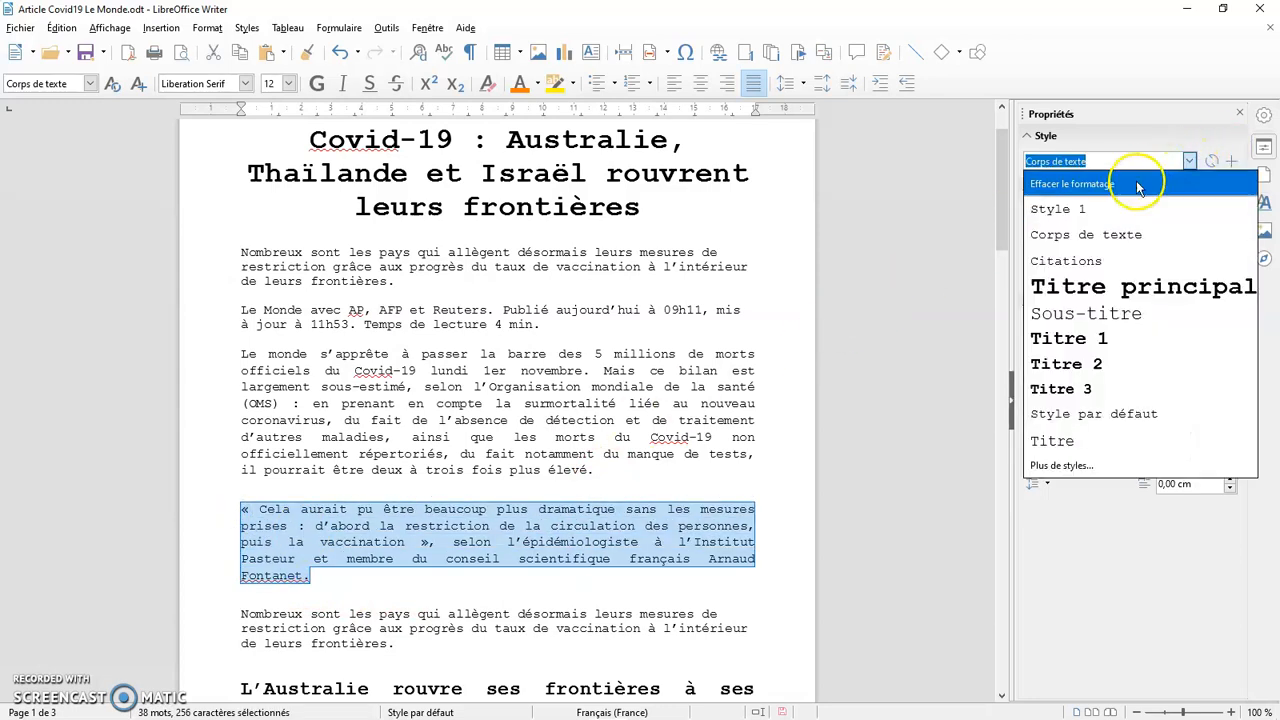
{"action": "left_click", "coordinate": [1074, 184]}
{"action": "left_click", "coordinate": [1189, 162]}
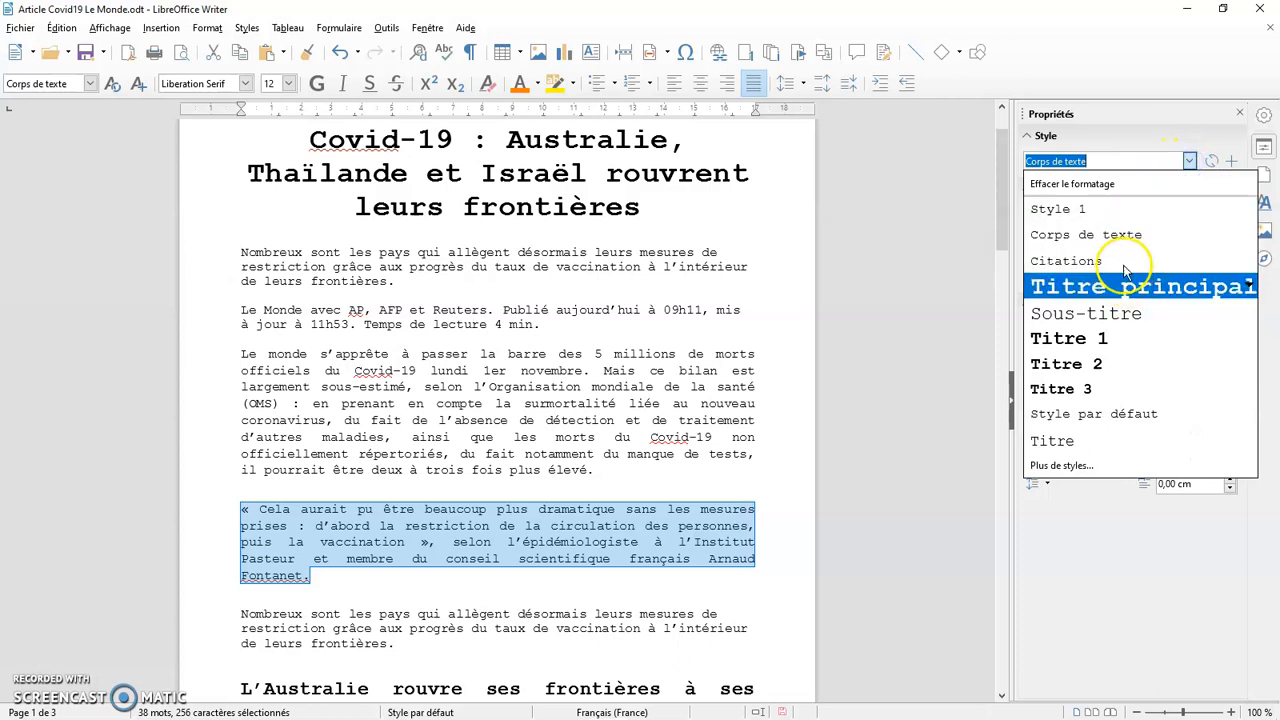
{"action": "left_click", "coordinate": [1119, 186]}
{"action": "left_click", "coordinate": [140, 187]}
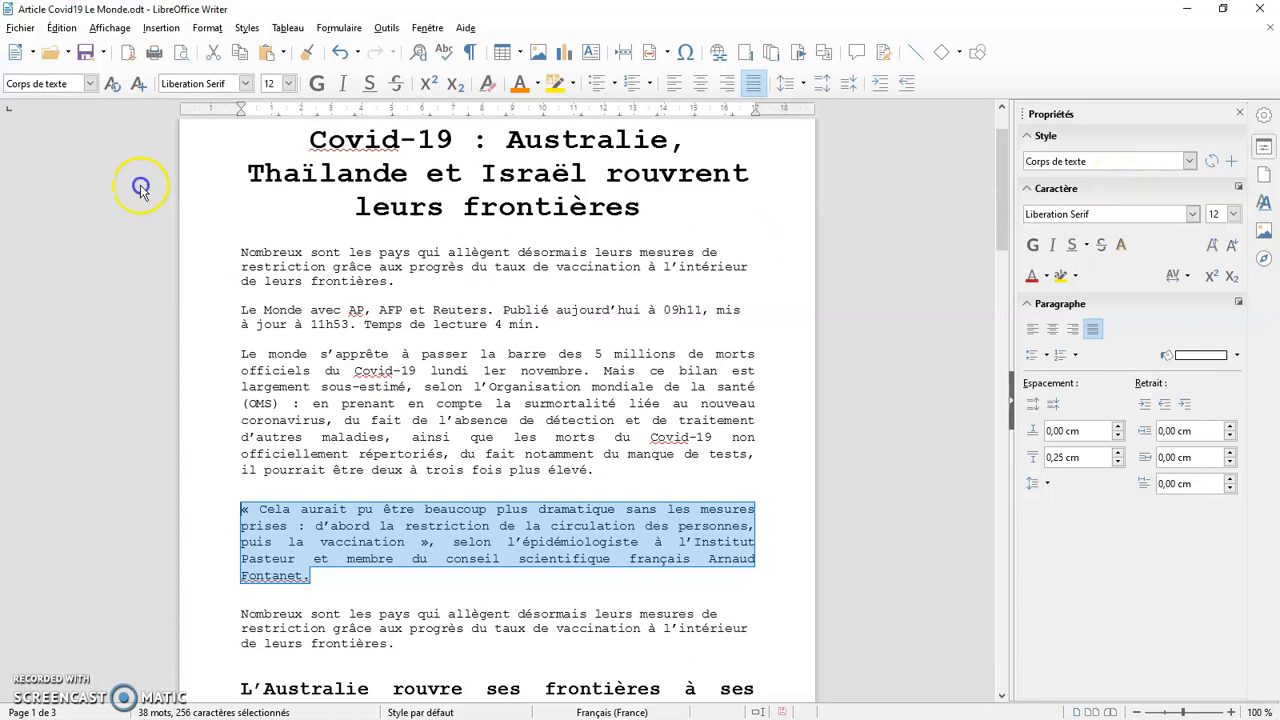
Step: Reset the selected quotation paragraph to Style par défaut
{"action": "left_click", "coordinate": [90, 85]}
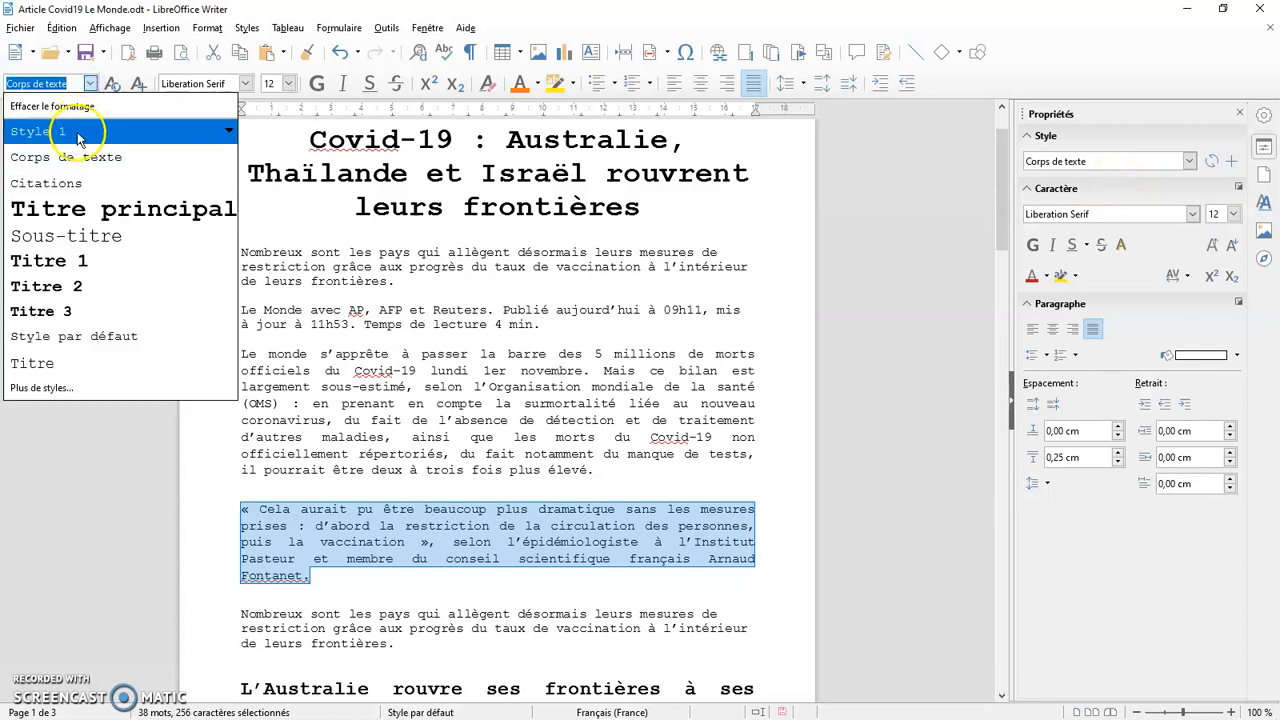
{"action": "left_click", "coordinate": [83, 342]}
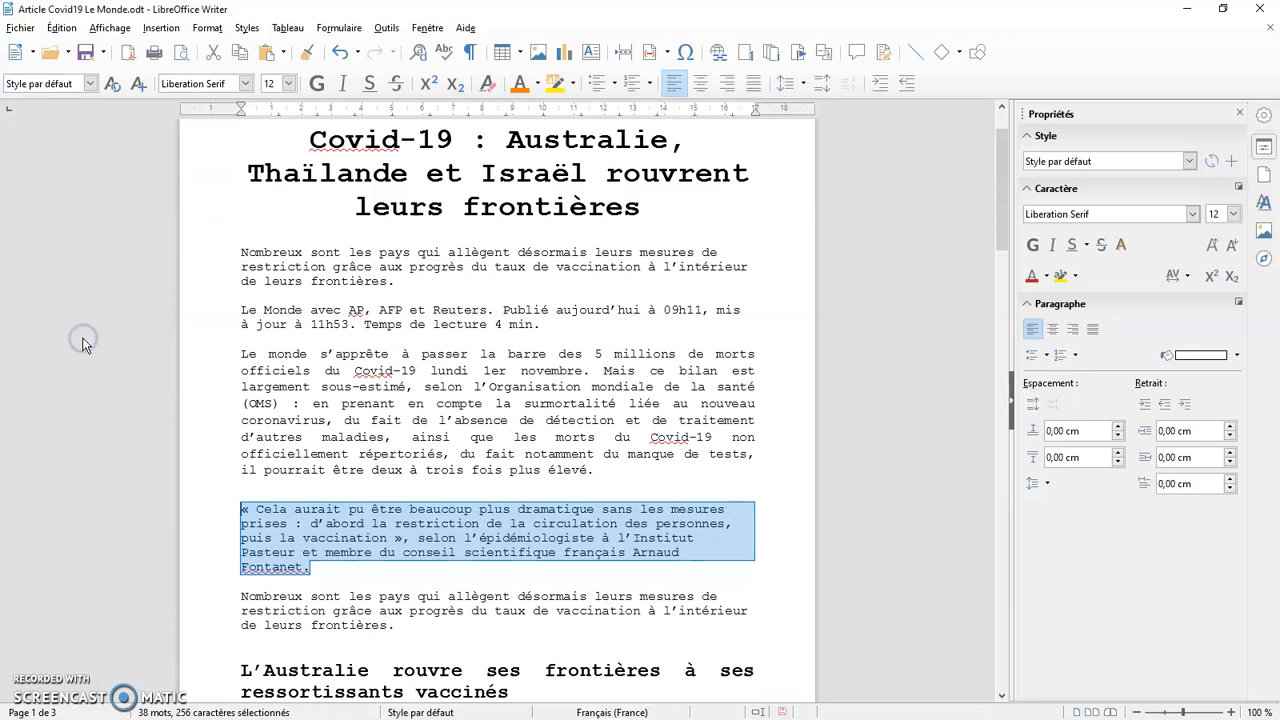
{"action": "left_click", "coordinate": [303, 530]}
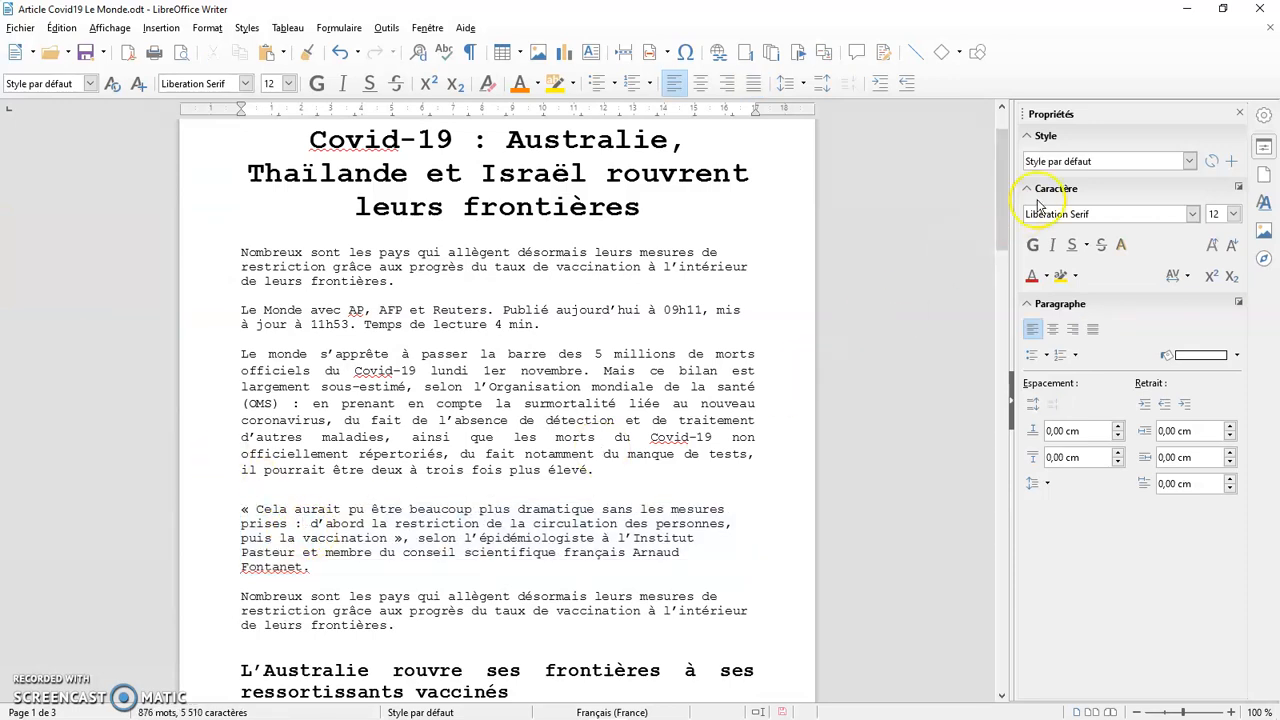
Step: Try the Corps de texte style on the quotation paragraph beginning "Cela aurait pu être beaucoup plus dramatique"
{"action": "left_click_drag", "start_coordinate": [310, 568], "coordinate": [240, 507]}
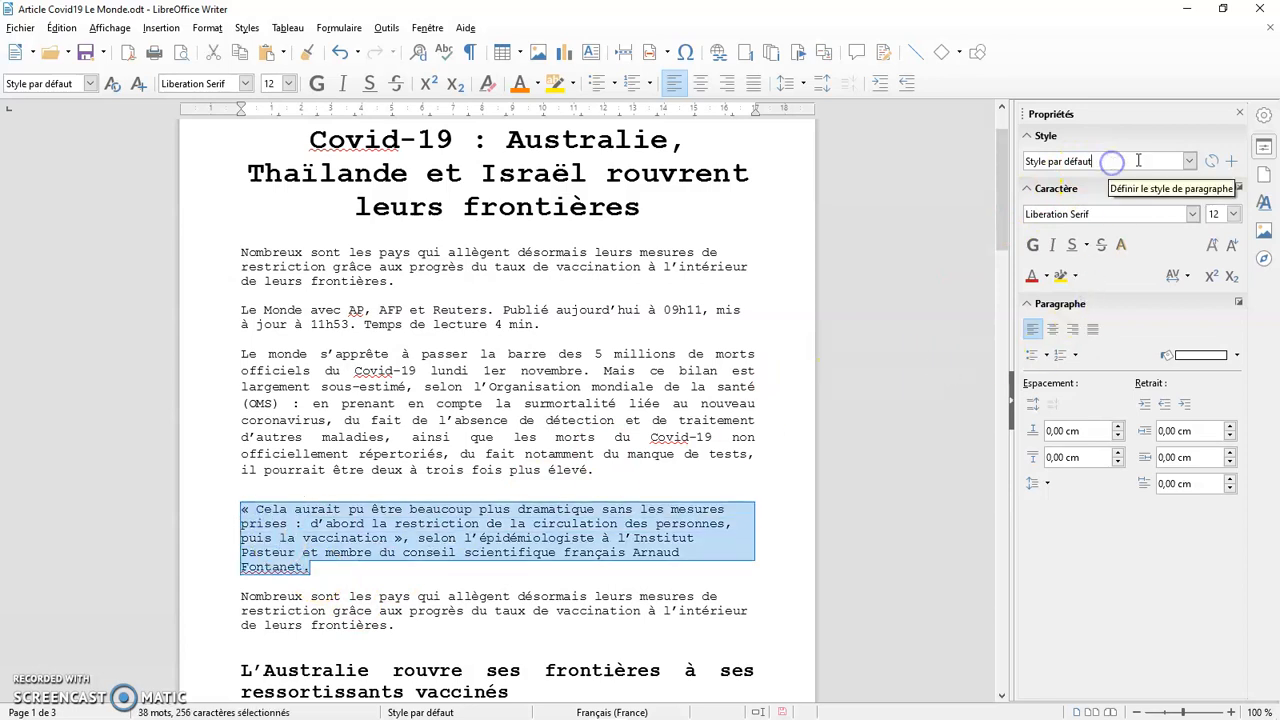
{"action": "left_click", "coordinate": [1189, 161]}
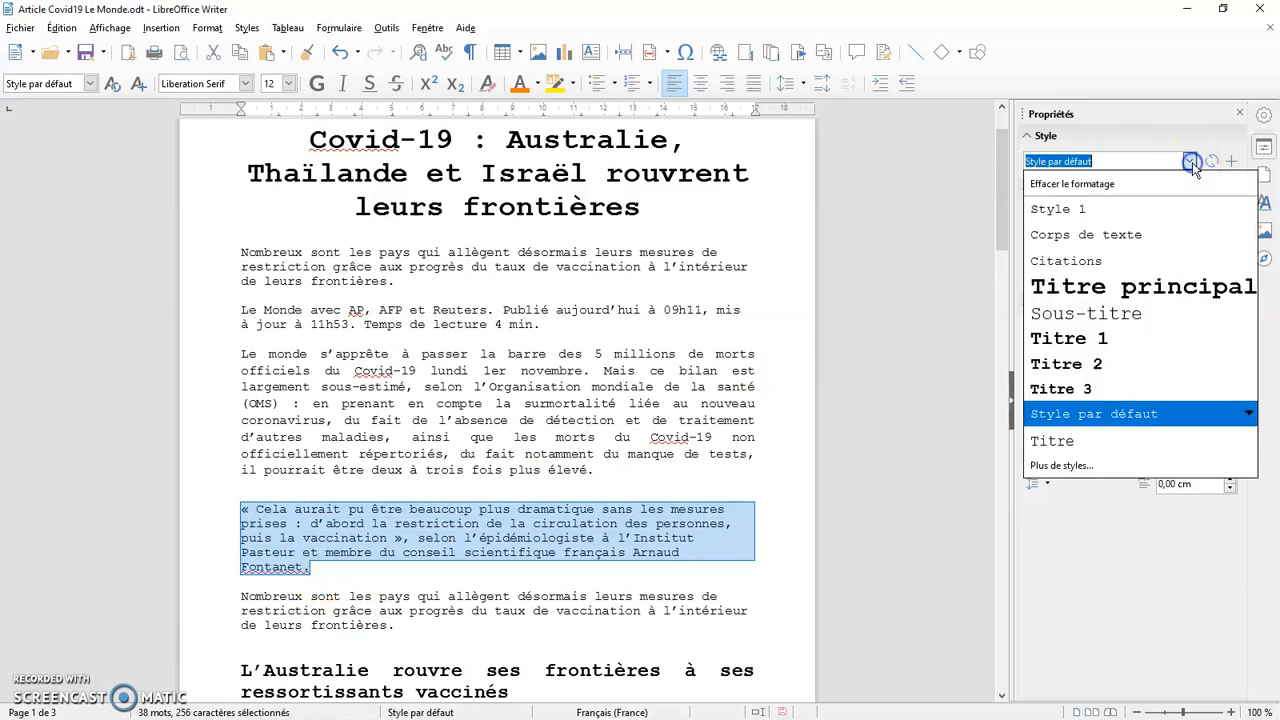
{"action": "left_click", "coordinate": [1117, 186]}
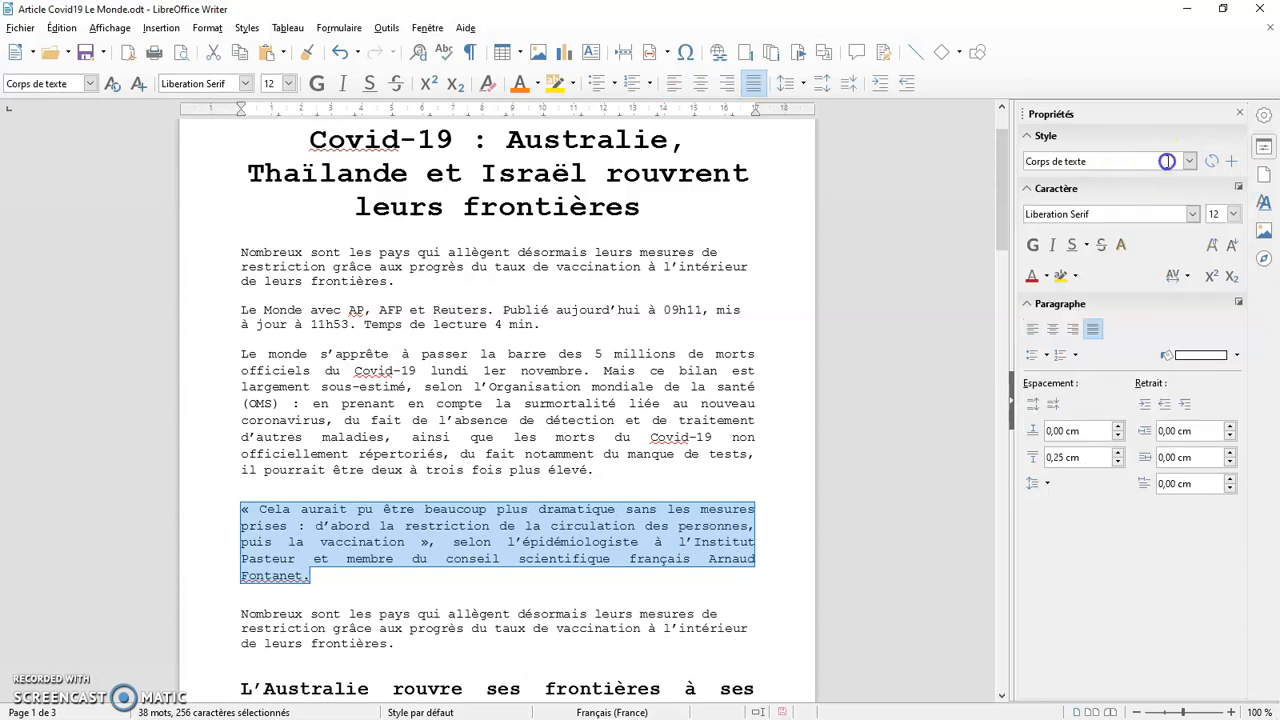
Step: Return the selected quotation paragraph to Style par défaut and deselect it
{"action": "left_click", "coordinate": [1189, 161]}
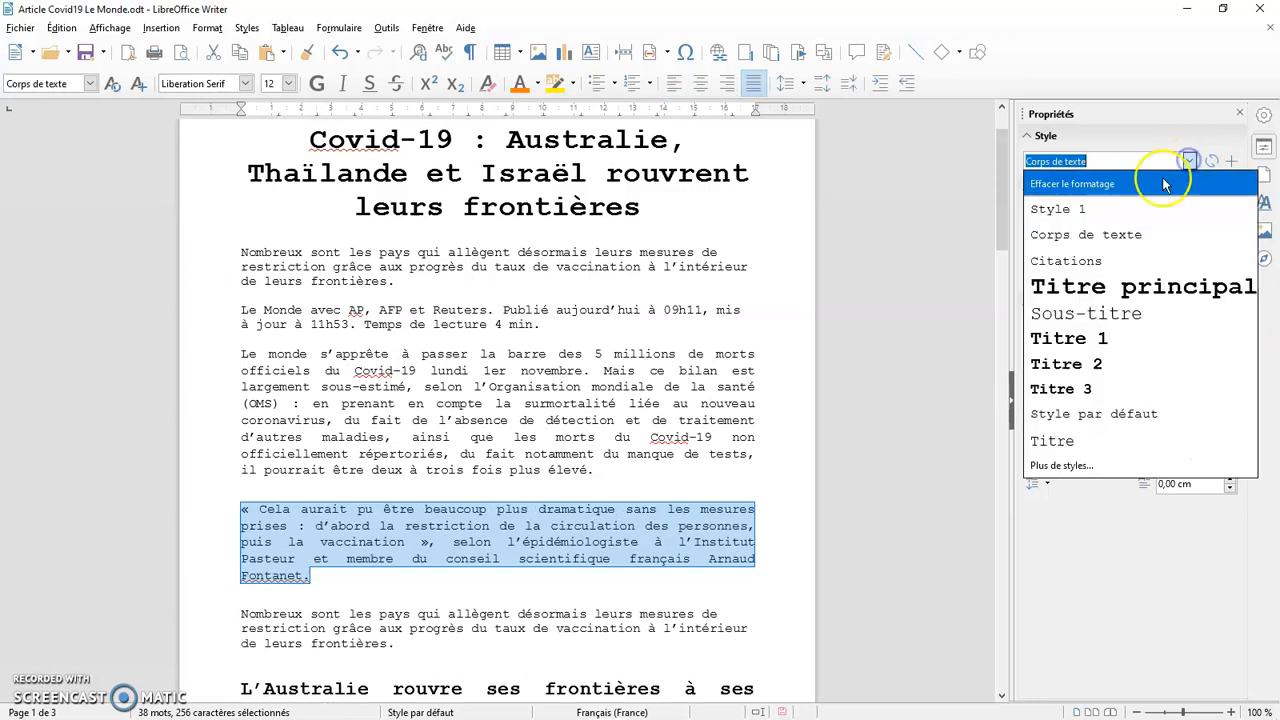
{"action": "left_click", "coordinate": [1096, 416]}
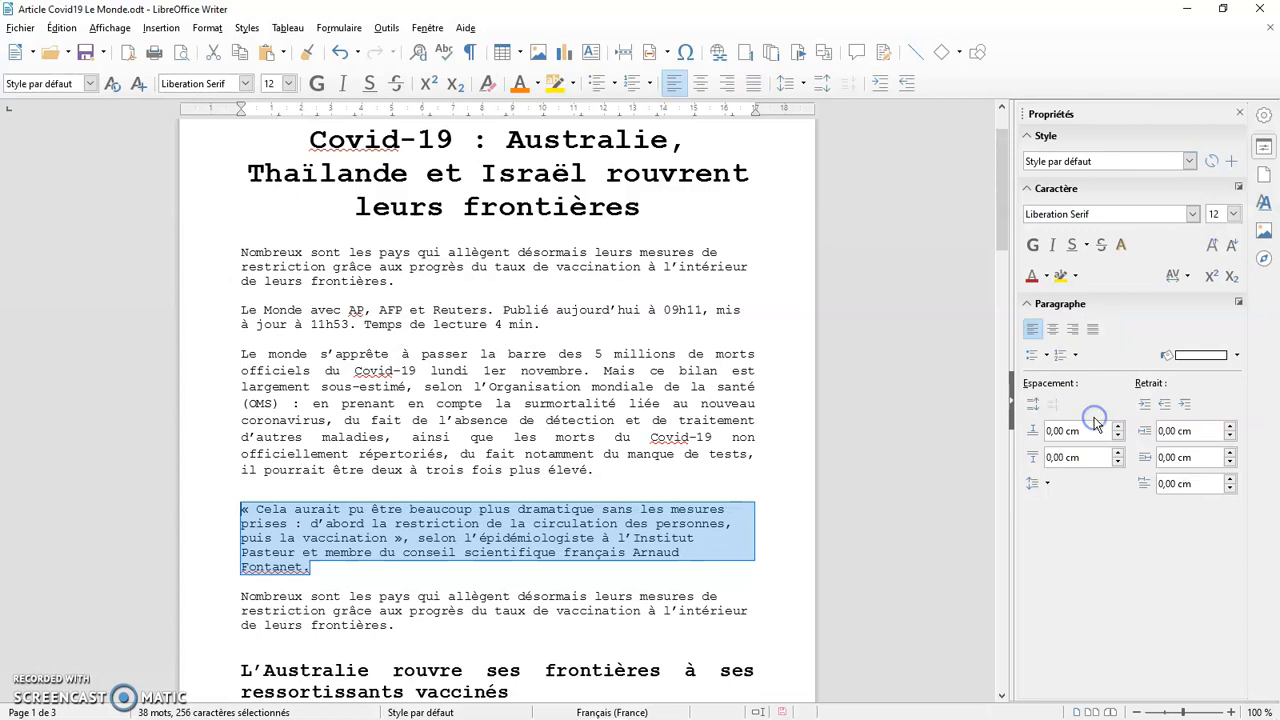
{"action": "left_click", "coordinate": [1188, 161]}
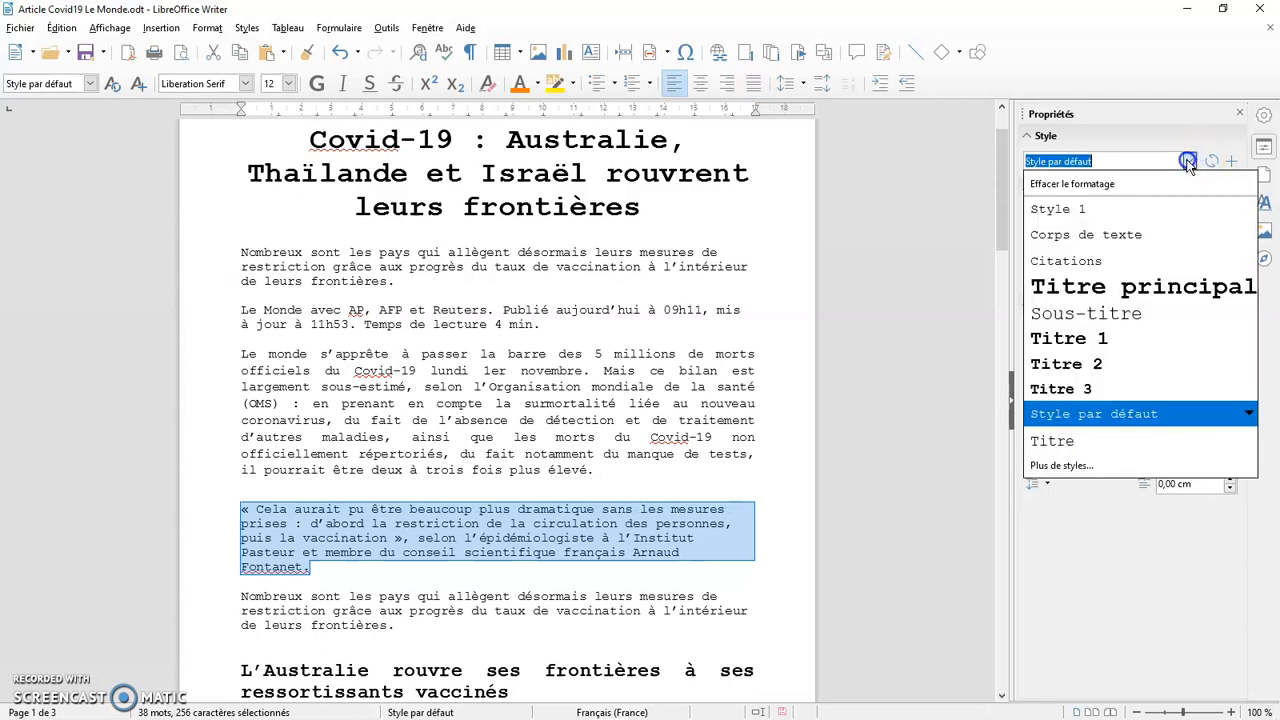
{"action": "left_click", "coordinate": [1110, 422]}
{"action": "left_click", "coordinate": [806, 506]}
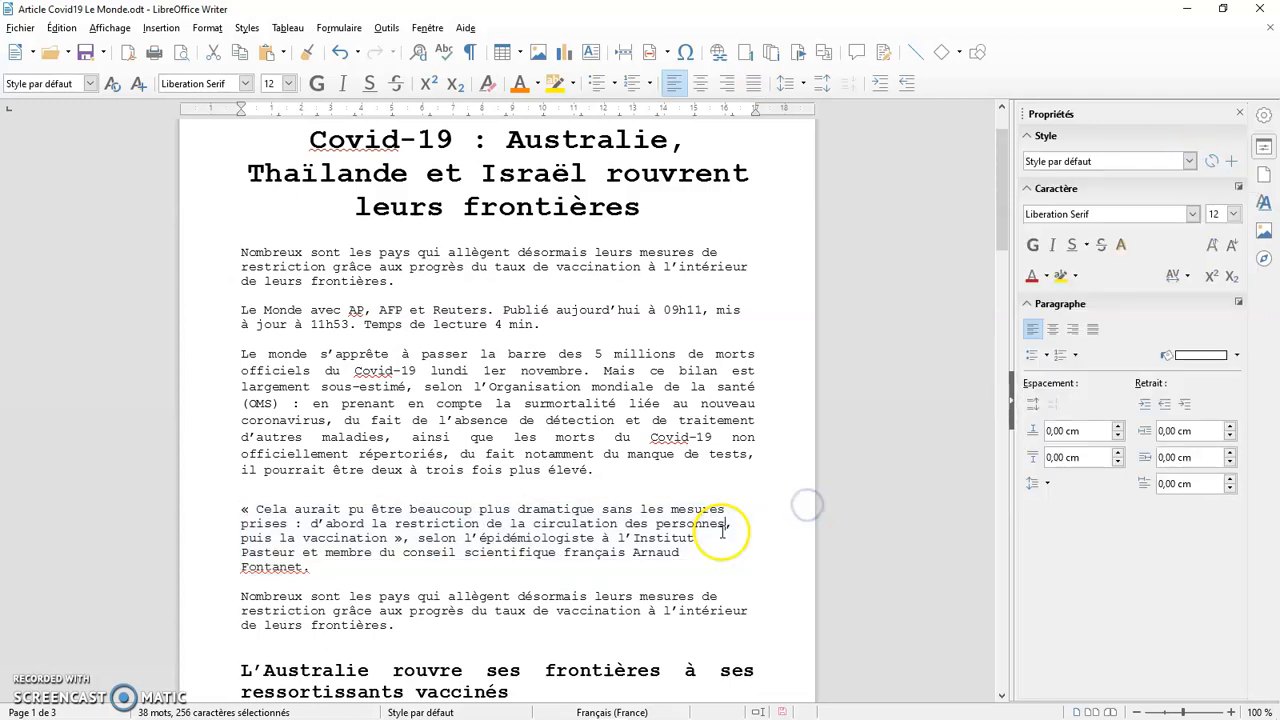
Step: Apply the Corps de texte style to the whole quotation paragraph ahead of the repeated "Nombreux sont les pays" text
{"action": "left_click_drag", "start_coordinate": [321, 571], "coordinate": [242, 509]}
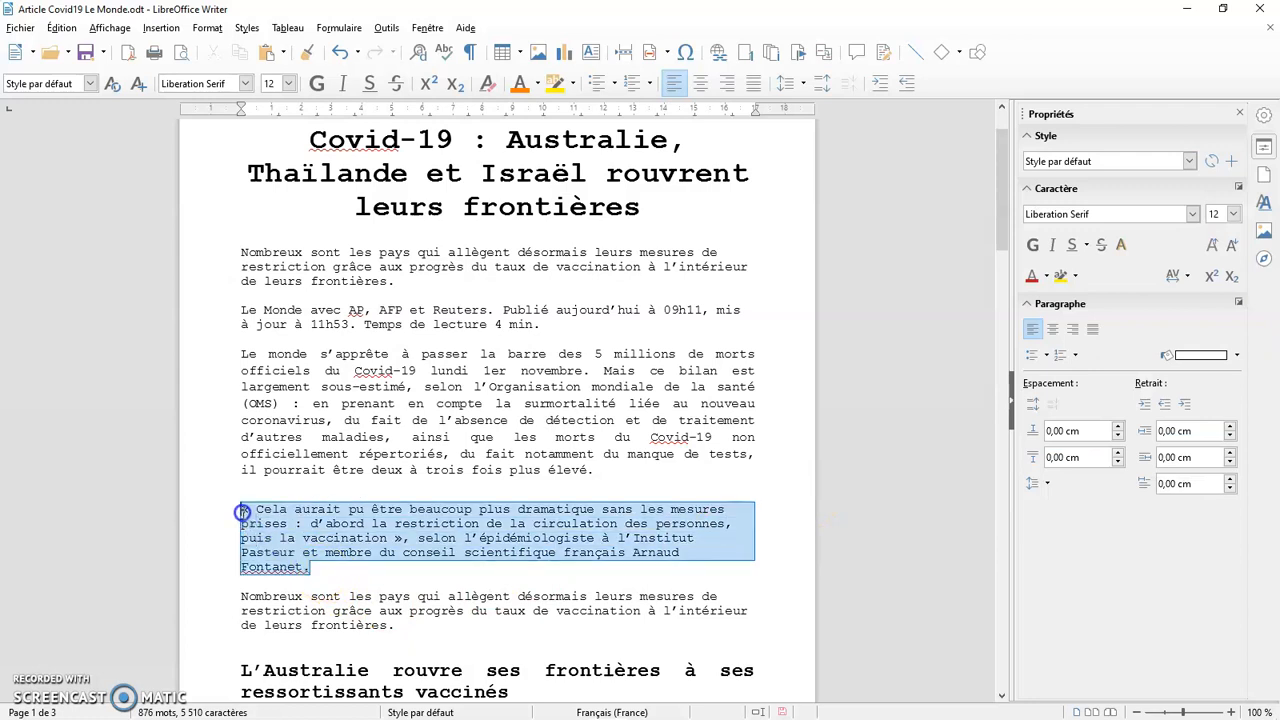
{"action": "left_click", "coordinate": [1189, 161]}
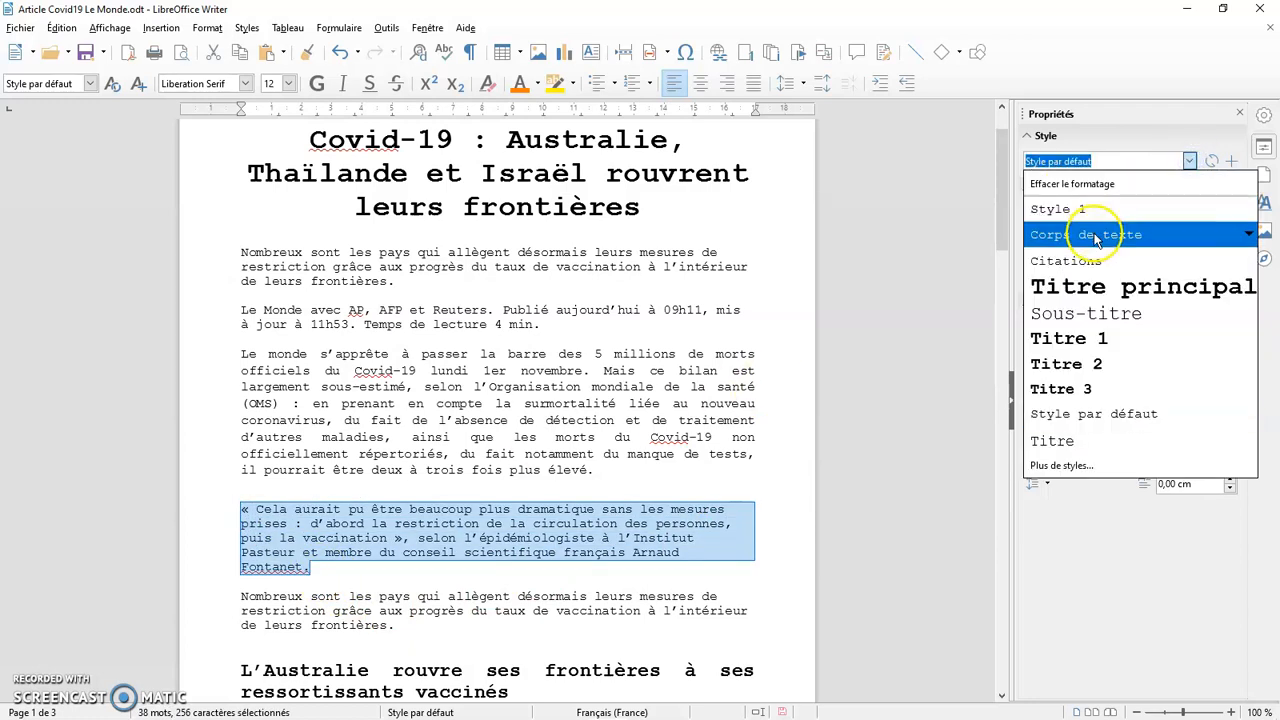
{"action": "left_click", "coordinate": [1150, 234]}
{"action": "left_click", "coordinate": [796, 455]}
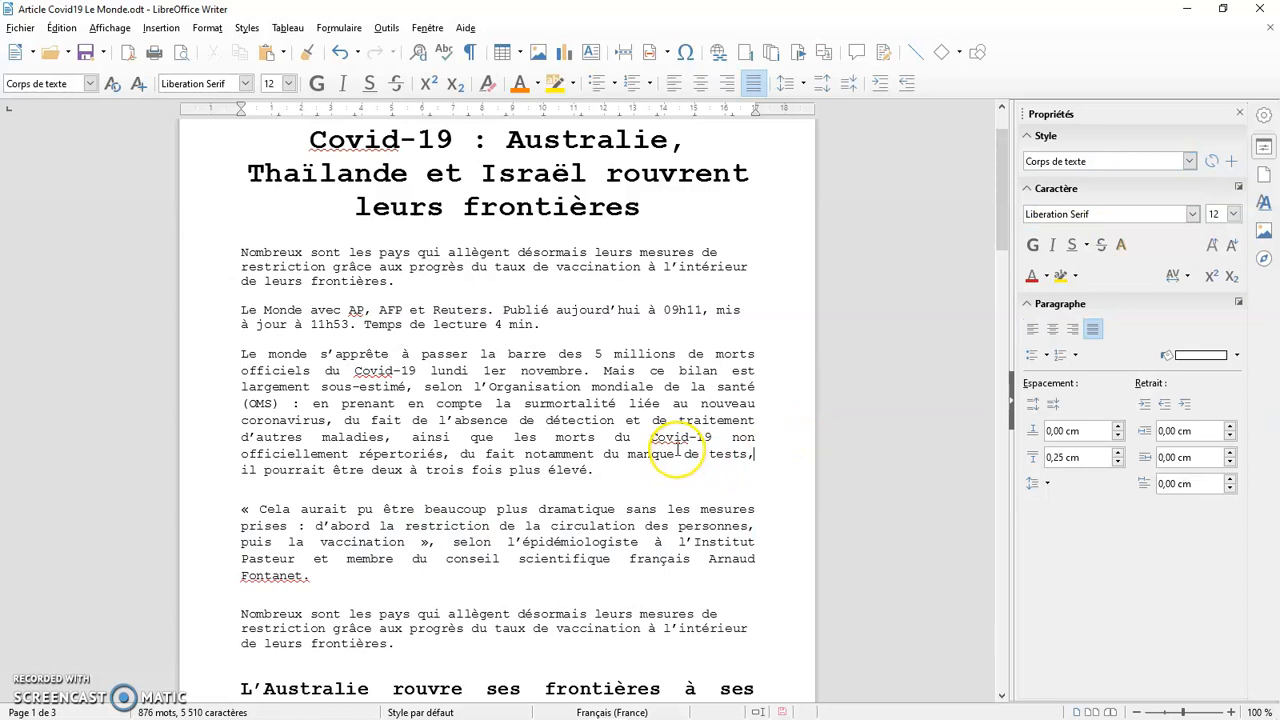
{"action": "scroll", "coordinate": [677, 450], "scroll_direction": "up", "scroll_amount": 2}
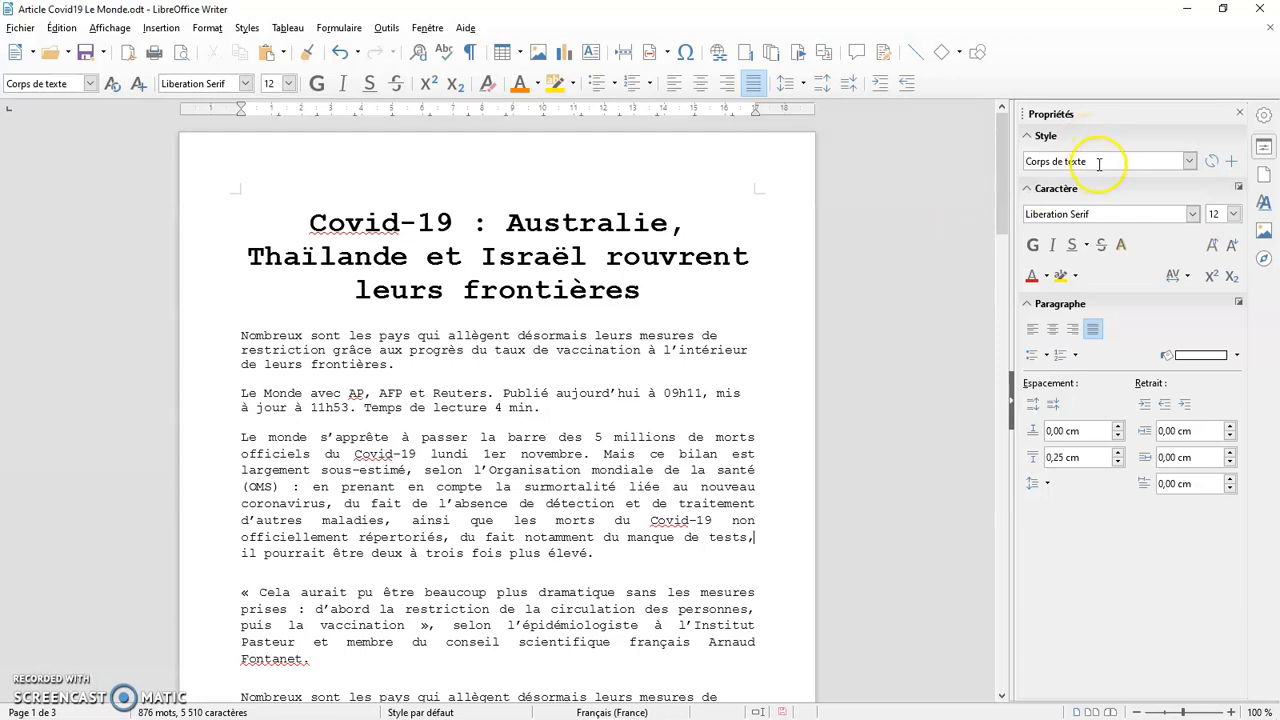
{"action": "left_click", "coordinate": [893, 342]}
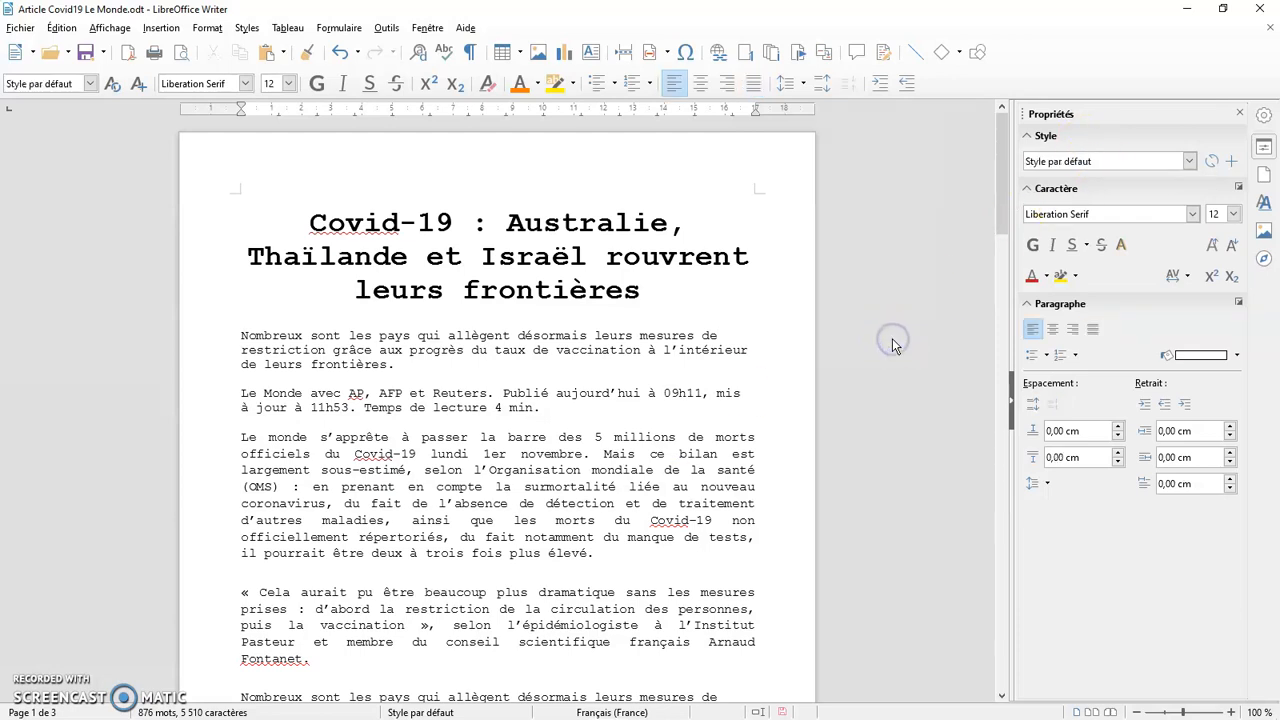